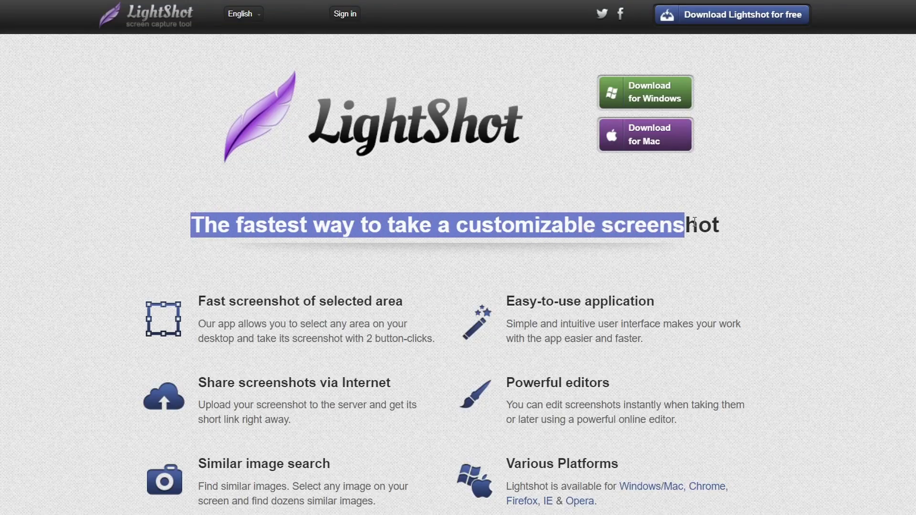
- Capture a 940x339 area around the LightShot logo and headline with Print Screen
{"action": "key", "text": "Print"}
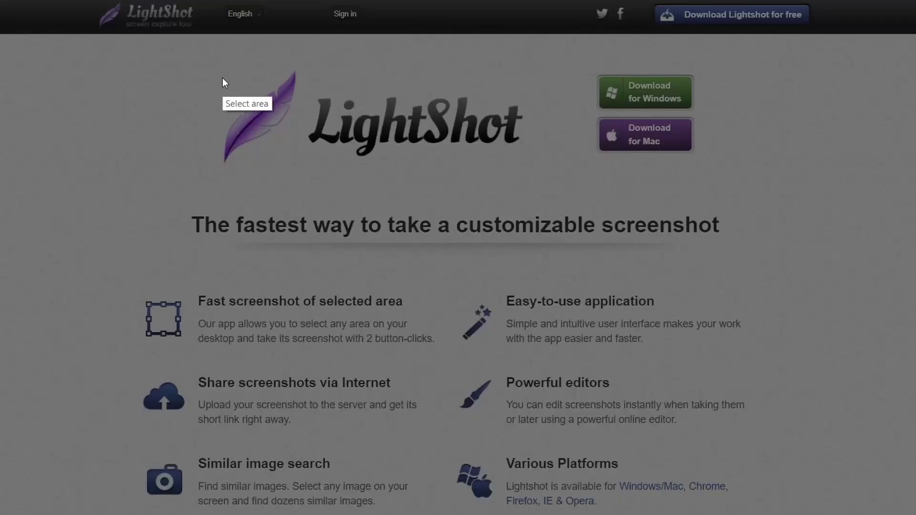
{"action": "left_click_drag", "start_coordinate": [228, 54], "coordinate": [730, 245]}
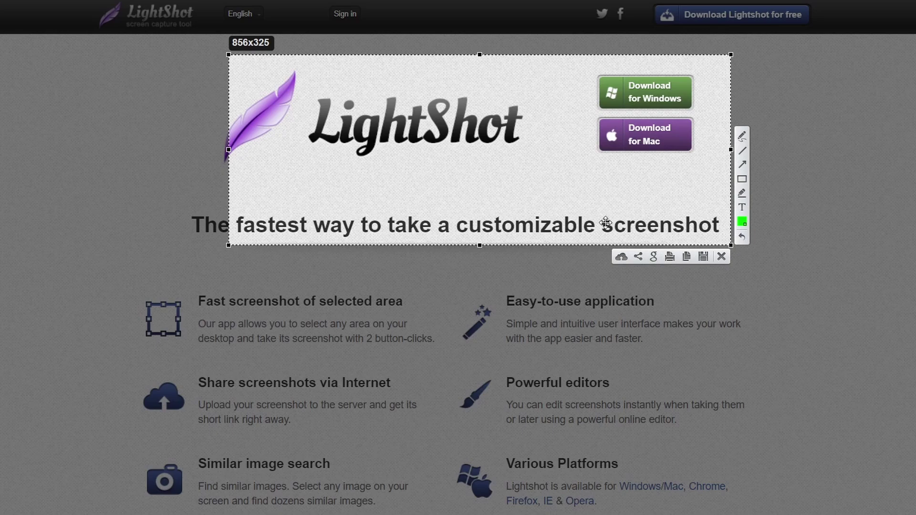
{"action": "left_click_drag", "start_coordinate": [230, 150], "coordinate": [180, 152]}
{"action": "left_click_drag", "start_coordinate": [455, 246], "coordinate": [455, 254]}
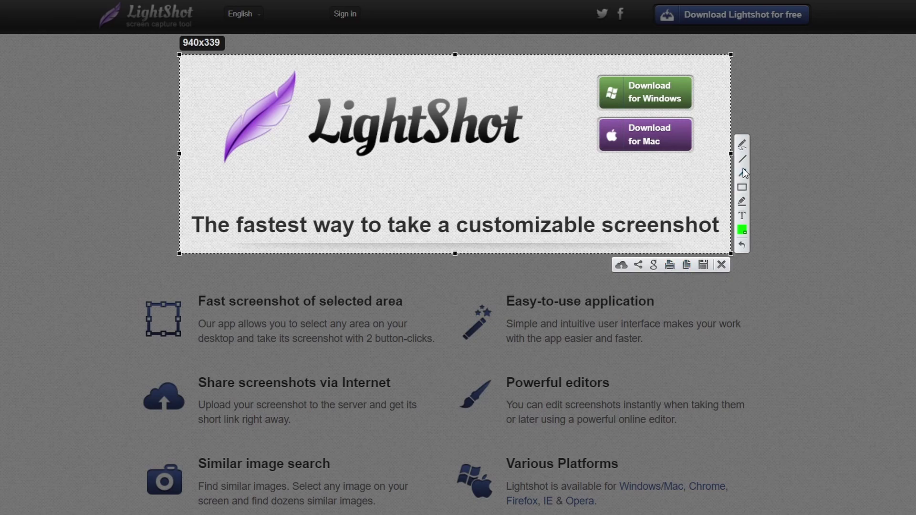
- Annotate the capture with green freehand and straight lines, red lines and red arrows
{"action": "left_click", "coordinate": [743, 145]}
{"action": "mouse_move", "coordinate": [299, 168]}
{"action": "left_mouse_down"}
{"action": "mouse_move", "coordinate": [342, 163]}
{"action": "mouse_move", "coordinate": [531, 201]}
{"action": "mouse_move", "coordinate": [549, 133]}
{"action": "mouse_move", "coordinate": [531, 119]}
{"action": "left_mouse_up"}
{"action": "mouse_move", "coordinate": [284, 191]}
{"action": "left_mouse_down"}
{"action": "mouse_move", "coordinate": [320, 192]}
{"action": "mouse_move", "coordinate": [367, 171]}
{"action": "left_mouse_up"}
{"action": "left_click_drag", "start_coordinate": [396, 198], "coordinate": [431, 145]}
{"action": "left_click_drag", "start_coordinate": [553, 196], "coordinate": [485, 156]}
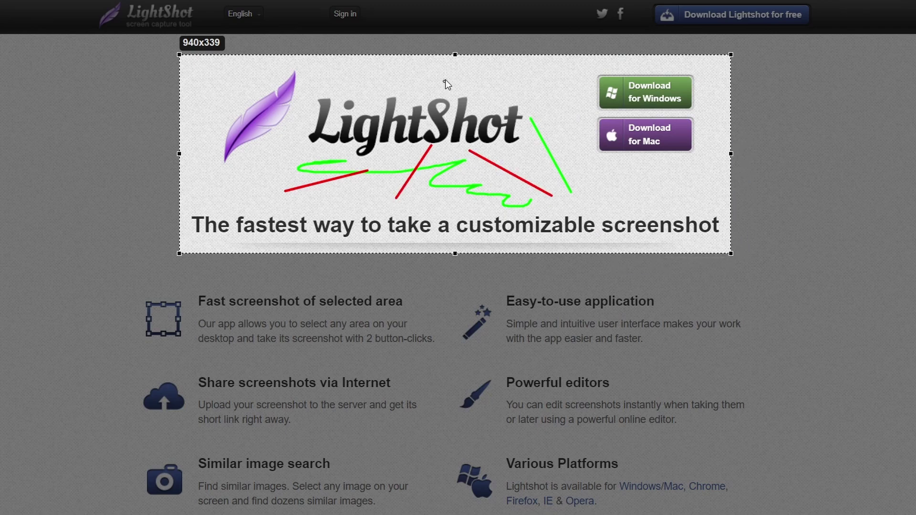
{"action": "left_click_drag", "start_coordinate": [444, 82], "coordinate": [553, 61]}
{"action": "left_click_drag", "start_coordinate": [344, 77], "coordinate": [380, 103]}
{"action": "left_click_drag", "start_coordinate": [261, 176], "coordinate": [307, 142]}
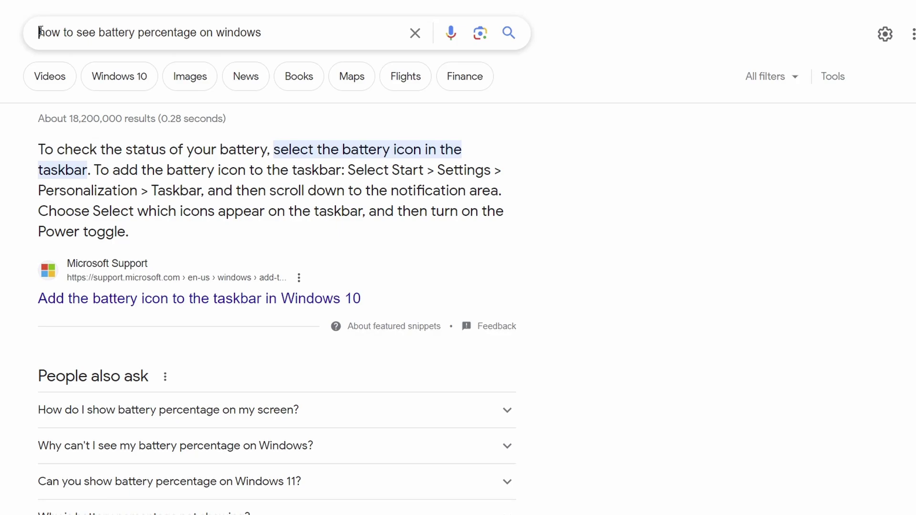
{"action": "left_click_drag", "start_coordinate": [40, 31], "coordinate": [311, 45]}
{"action": "left_click", "coordinate": [600, 143]}
{"action": "scroll", "coordinate": [578, 147], "scroll_direction": "down", "scroll_amount": 8}
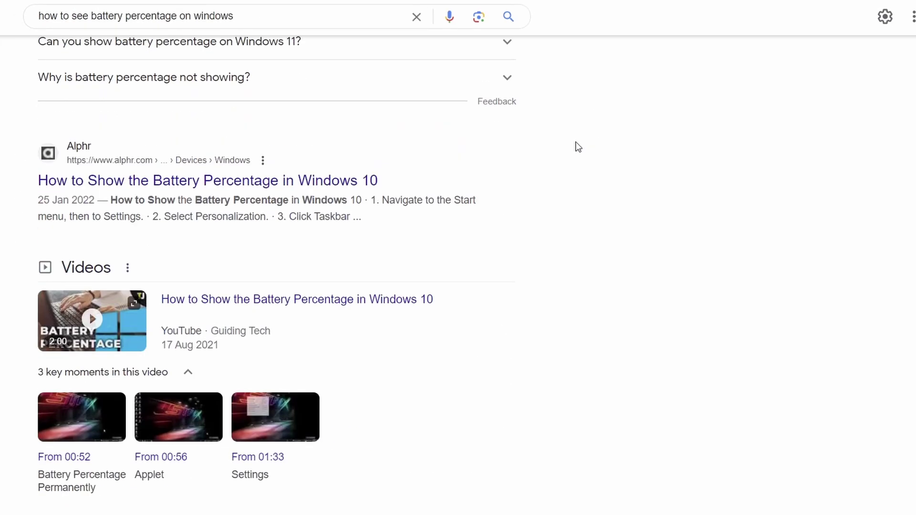
{"action": "scroll", "coordinate": [568, 146], "scroll_direction": "down", "scroll_amount": 8}
{"action": "scroll", "coordinate": [577, 136], "scroll_direction": "up", "scroll_amount": 17}
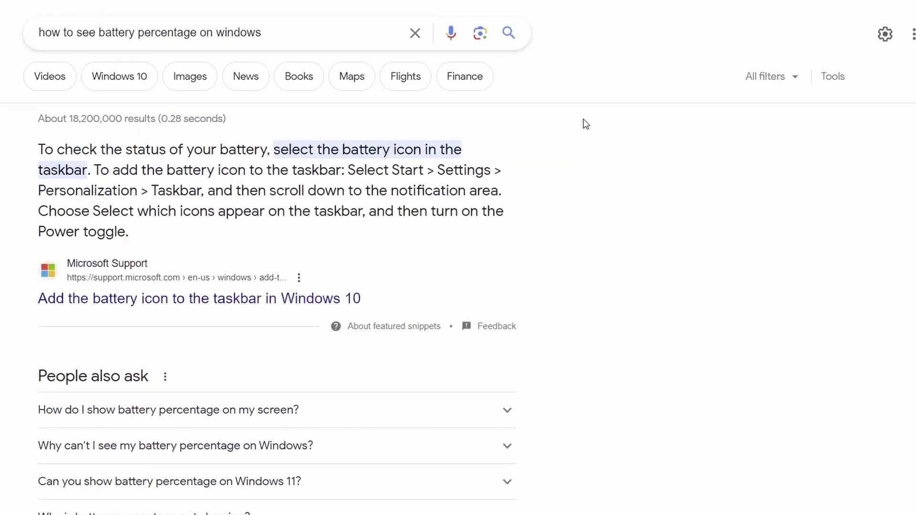
{"action": "left_click_drag", "start_coordinate": [18, 145], "coordinate": [246, 149]}
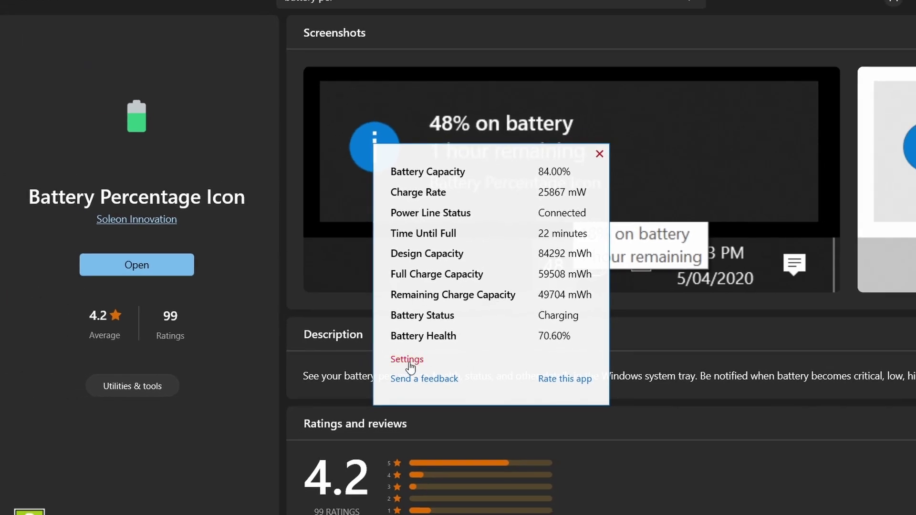
- Open the Battery Percentage Icon settings window from the battery details panel
{"action": "left_click", "coordinate": [407, 361]}
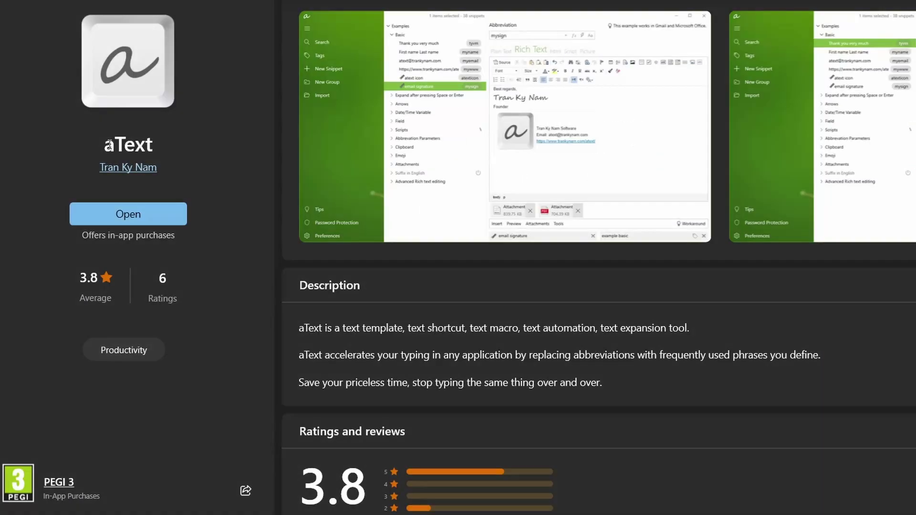
- Review the 'Thank you very much' and 'First name Last name' snippets in aText
{"action": "left_click_drag", "start_coordinate": [106, 144], "coordinate": [164, 147]}
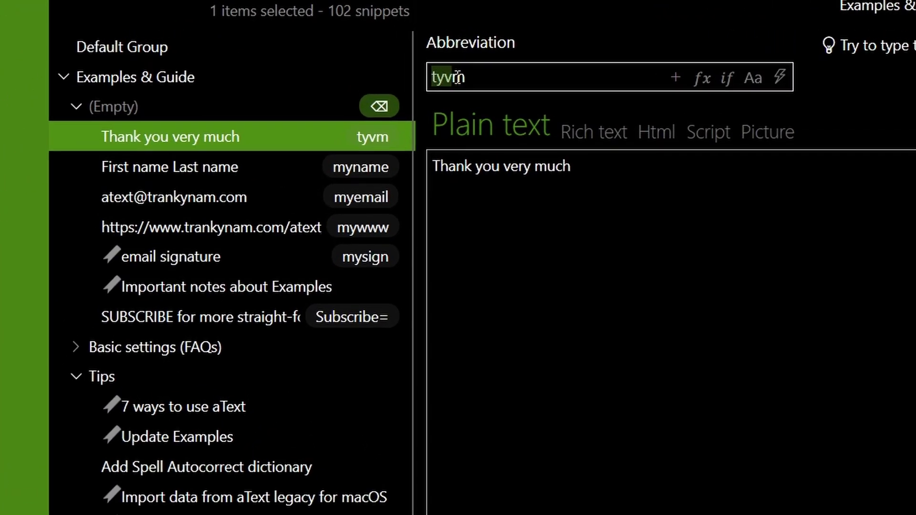
{"action": "triple_click", "coordinate": [434, 119]}
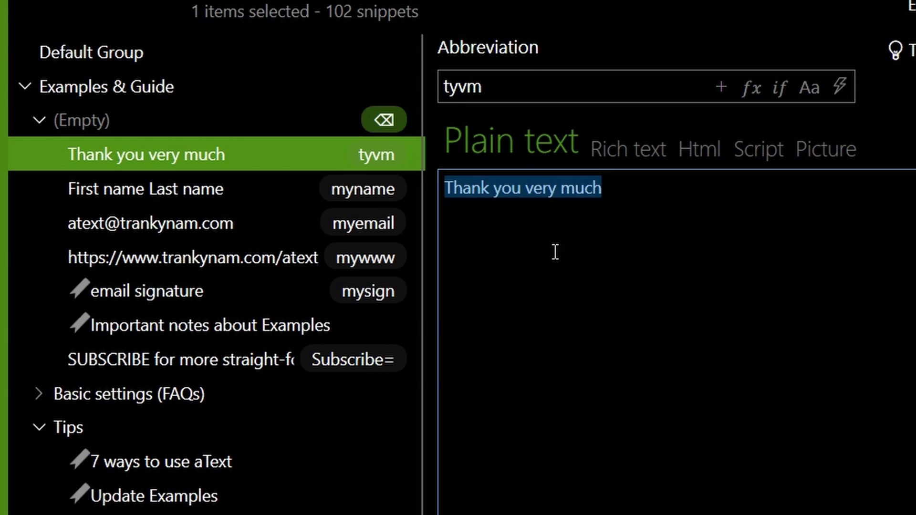
{"action": "left_click", "coordinate": [158, 196]}
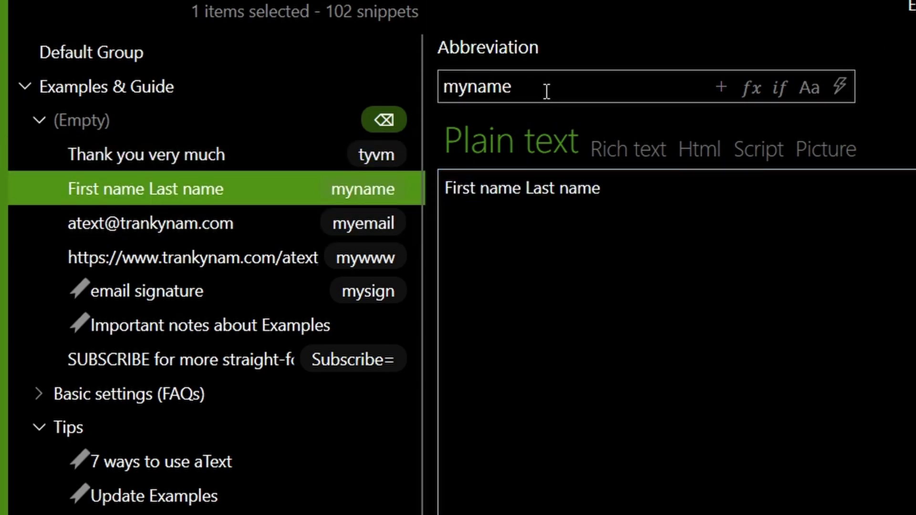
{"action": "left_click_drag", "start_coordinate": [621, 191], "coordinate": [444, 188]}
{"action": "left_click", "coordinate": [533, 210]}
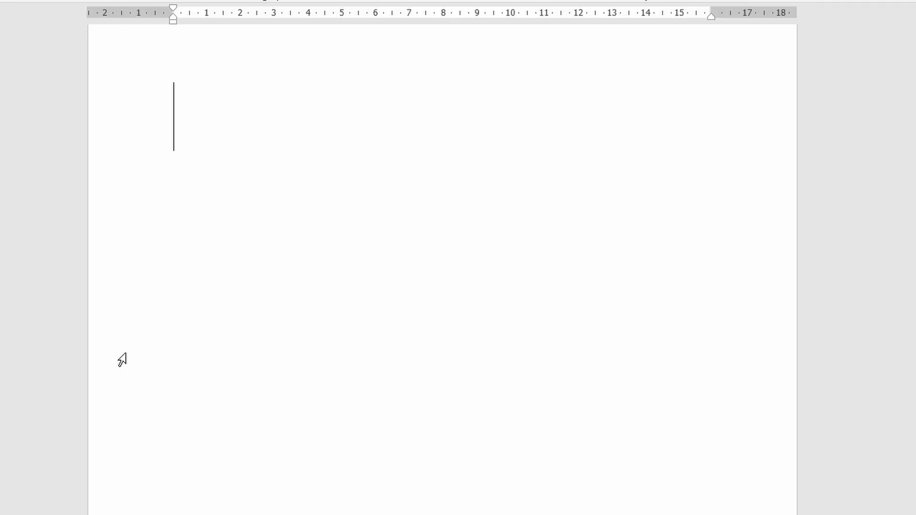
- Type Subscribe in Word so it expands into the SUBSCRIBE tech-tips message
{"action": "type", "text": "Subscribe"}
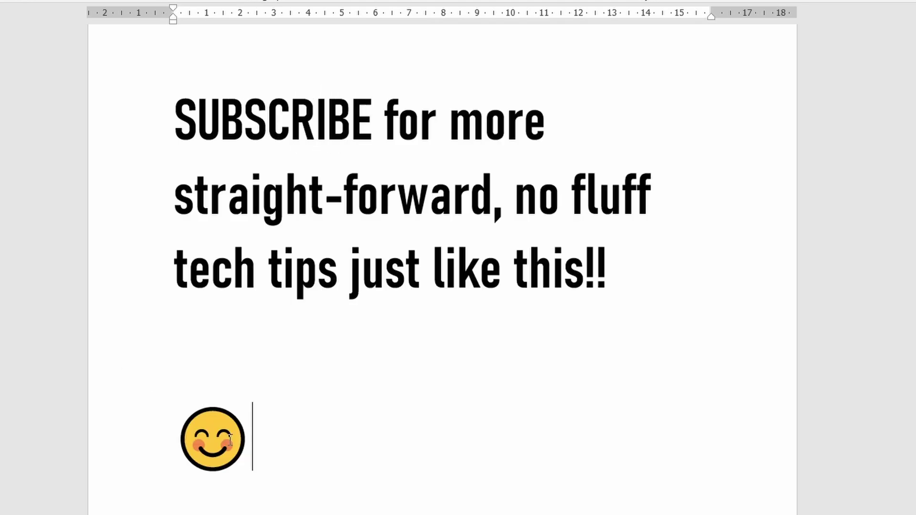
{"action": "left_click_drag", "start_coordinate": [268, 458], "coordinate": [177, 110]}
{"action": "left_click", "coordinate": [295, 265]}
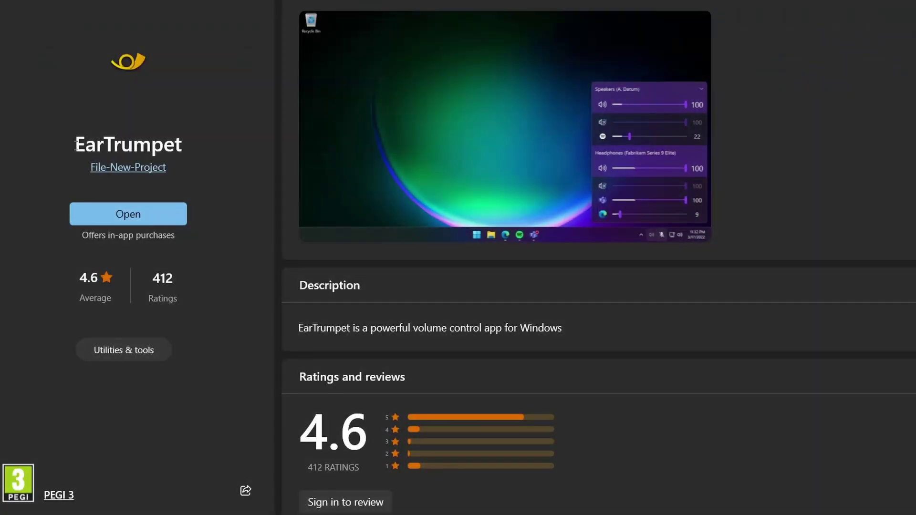
- Set the Speakers (Realtek(R) Audio) volume to 23 in the EarTrumpet flyout
{"action": "left_click_drag", "start_coordinate": [75, 143], "coordinate": [197, 142]}
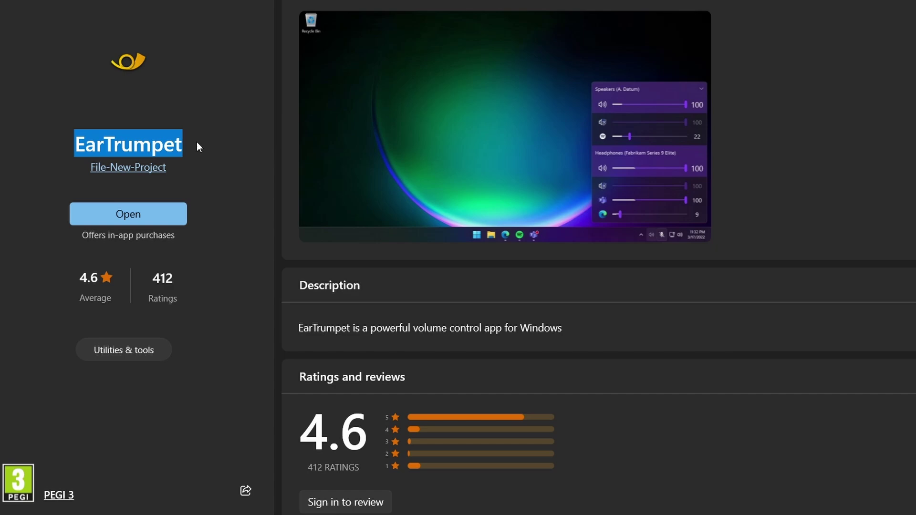
{"action": "left_click", "coordinate": [135, 105]}
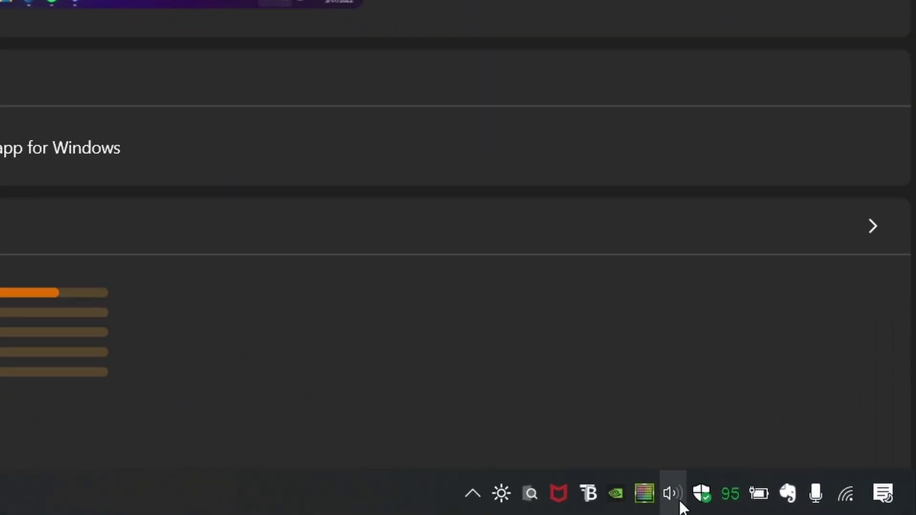
{"action": "left_click", "coordinate": [681, 502]}
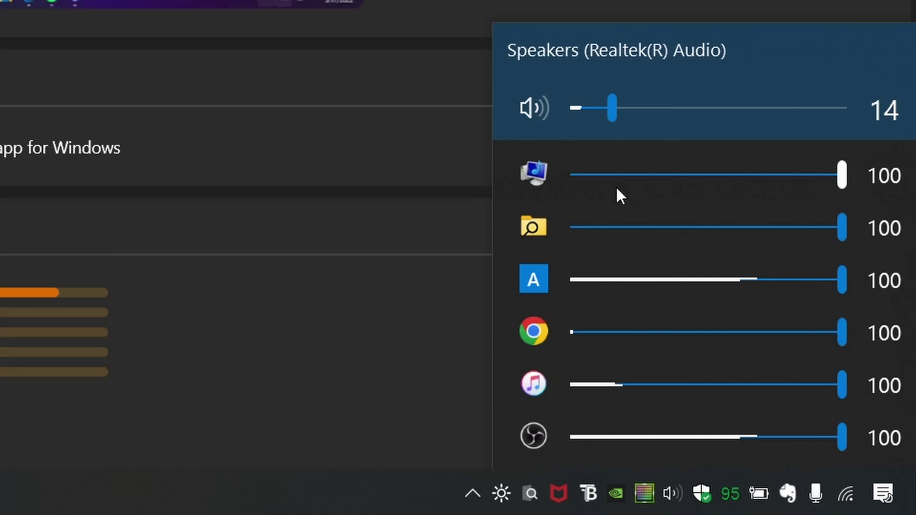
{"action": "mouse_move", "coordinate": [619, 113]}
{"action": "left_mouse_down"}
{"action": "mouse_move", "coordinate": [765, 111]}
{"action": "mouse_move", "coordinate": [634, 116]}
{"action": "left_mouse_up"}
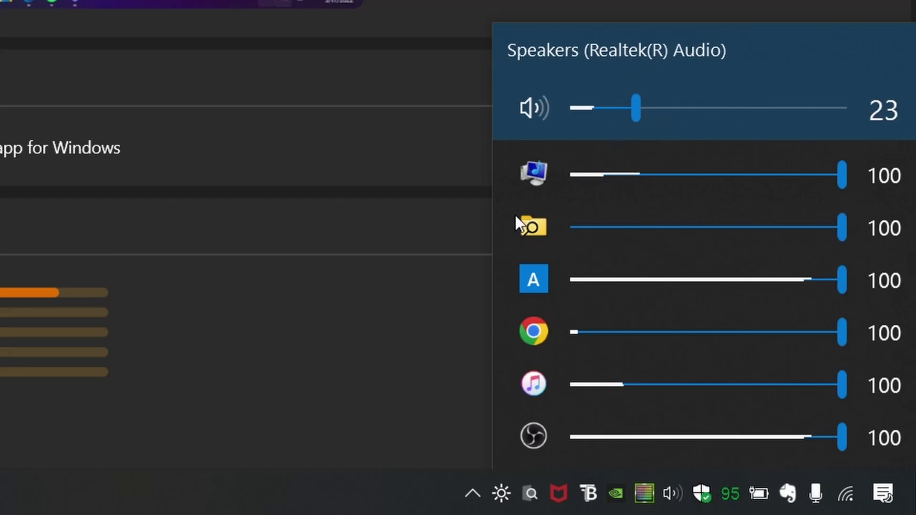
- Mute and unmute the A app, Chrome, Explorer and system sounds, leaving all unmuted
{"action": "left_click", "coordinate": [535, 280]}
{"action": "left_click", "coordinate": [535, 339]}
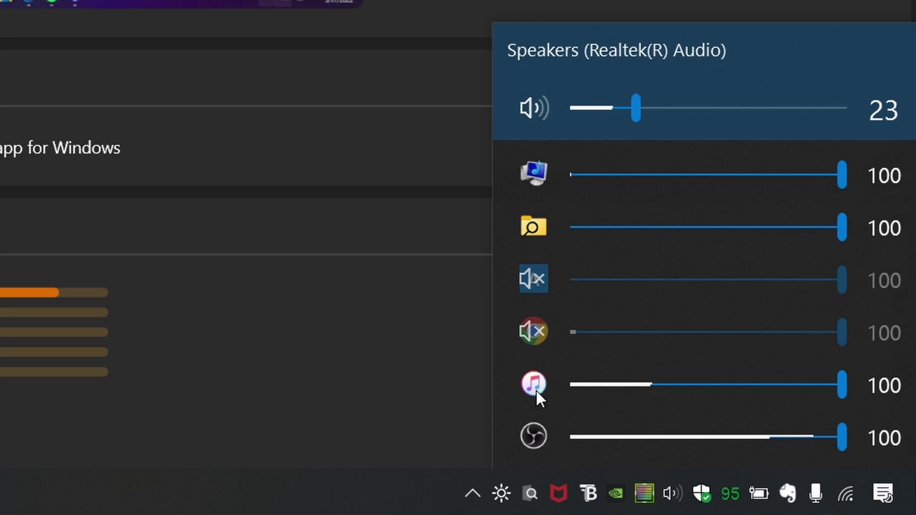
{"action": "left_click", "coordinate": [534, 333]}
{"action": "left_click", "coordinate": [537, 281]}
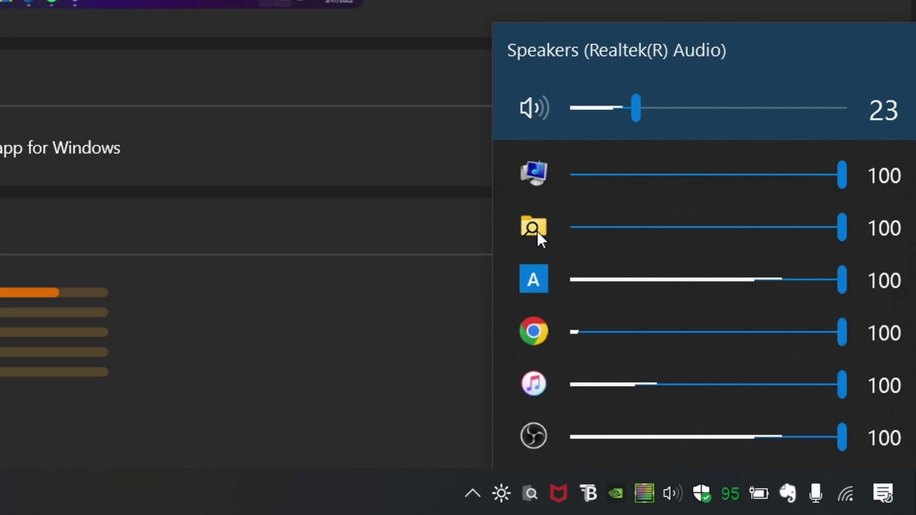
{"action": "left_click", "coordinate": [540, 228]}
{"action": "left_click", "coordinate": [540, 222]}
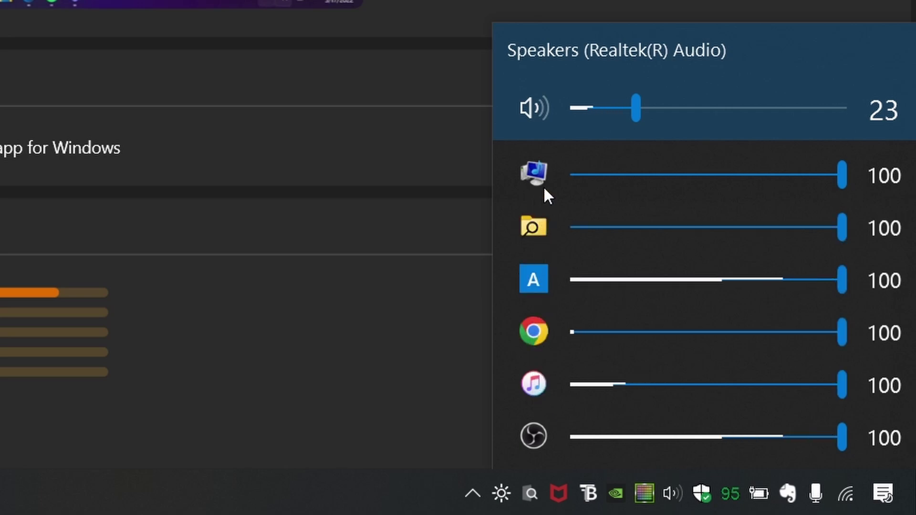
{"action": "left_click", "coordinate": [533, 172]}
{"action": "left_click", "coordinate": [533, 172]}
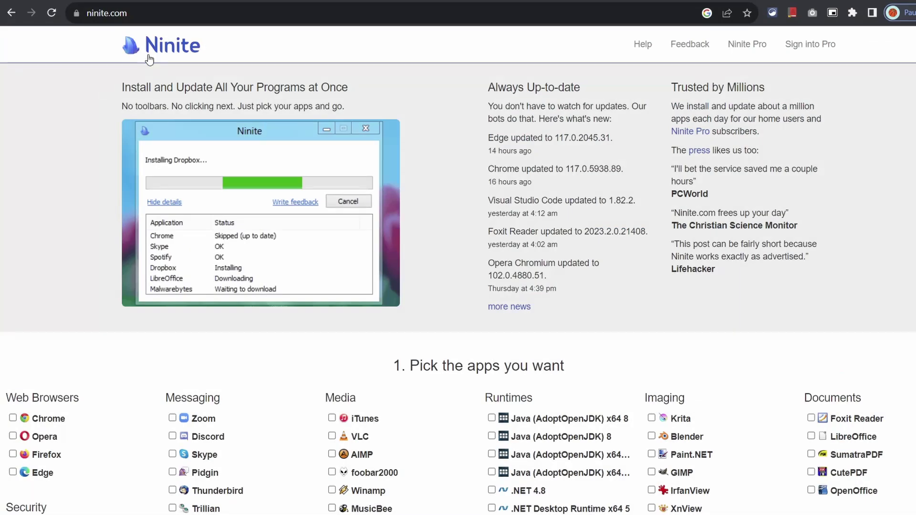
- Scroll through Ninite's app list and back up to the 'Install and Update All Your Programs' heading
{"action": "left_click_drag", "start_coordinate": [121, 91], "coordinate": [354, 93]}
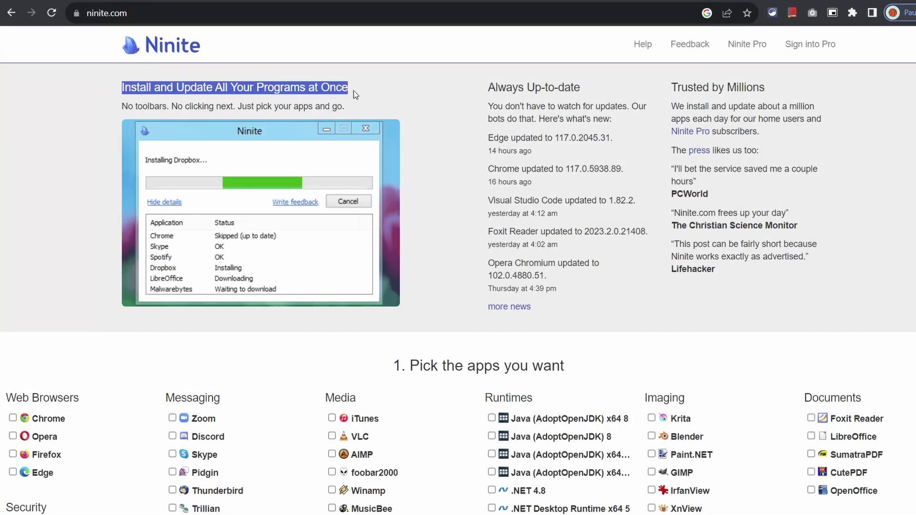
{"action": "left_click", "coordinate": [232, 70]}
{"action": "scroll", "coordinate": [127, 150], "scroll_direction": "down", "scroll_amount": 5}
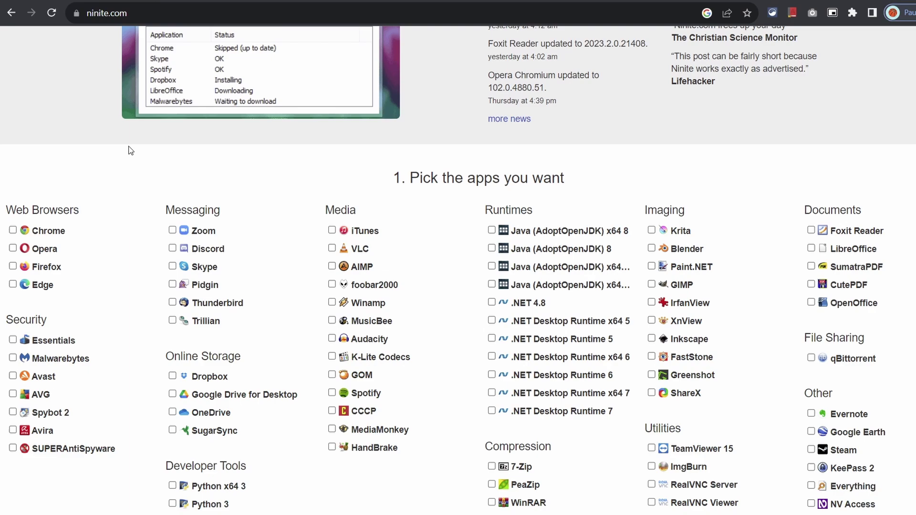
{"action": "scroll", "coordinate": [214, 259], "scroll_direction": "down", "scroll_amount": 6}
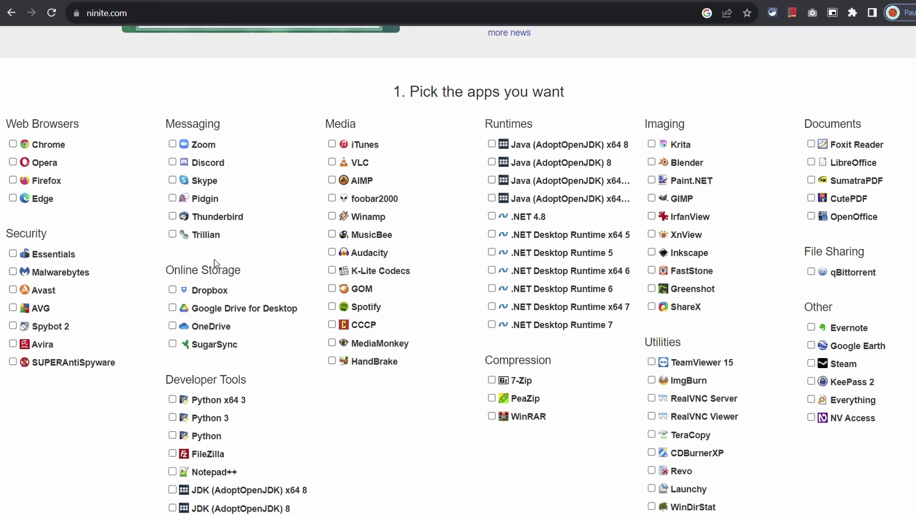
{"action": "scroll", "coordinate": [399, 170], "scroll_direction": "up", "scroll_amount": 5}
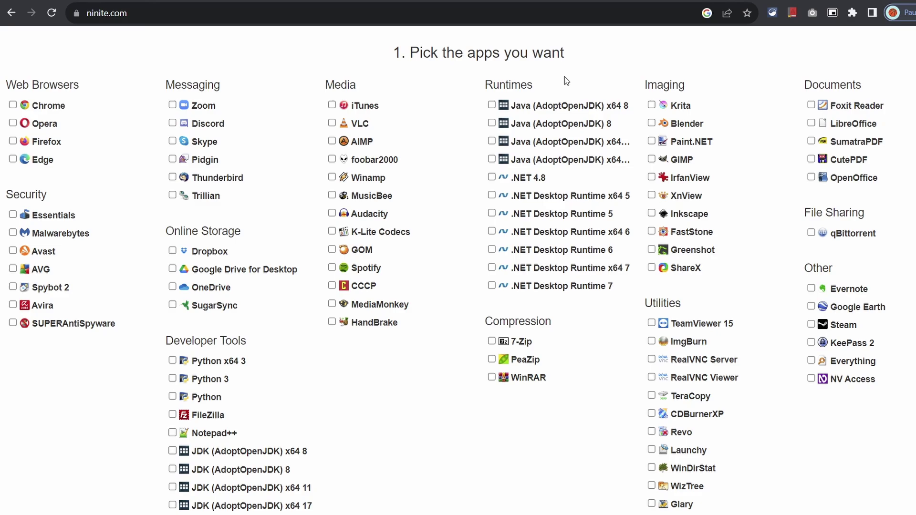
{"action": "scroll", "coordinate": [717, 188], "scroll_direction": "down", "scroll_amount": 6}
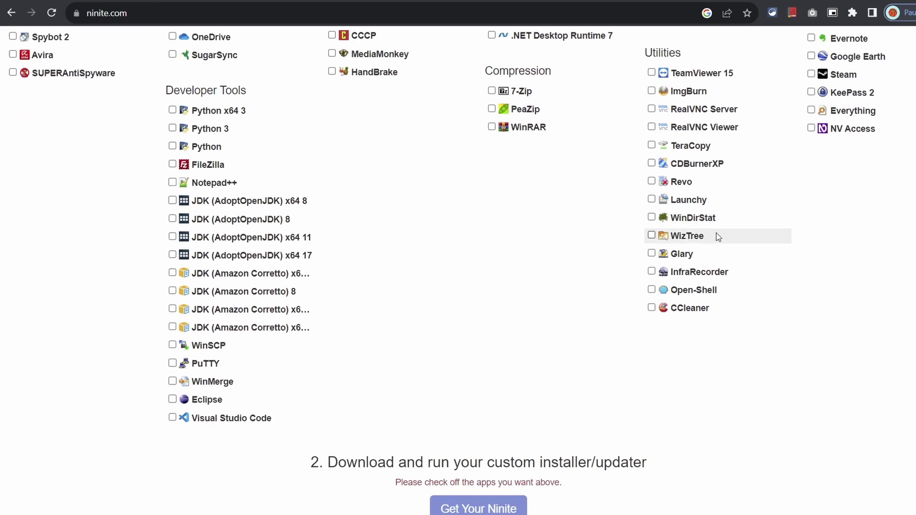
{"action": "scroll", "coordinate": [717, 233], "scroll_direction": "up", "scroll_amount": 9}
{"action": "scroll", "coordinate": [831, 248], "scroll_direction": "down", "scroll_amount": 1}
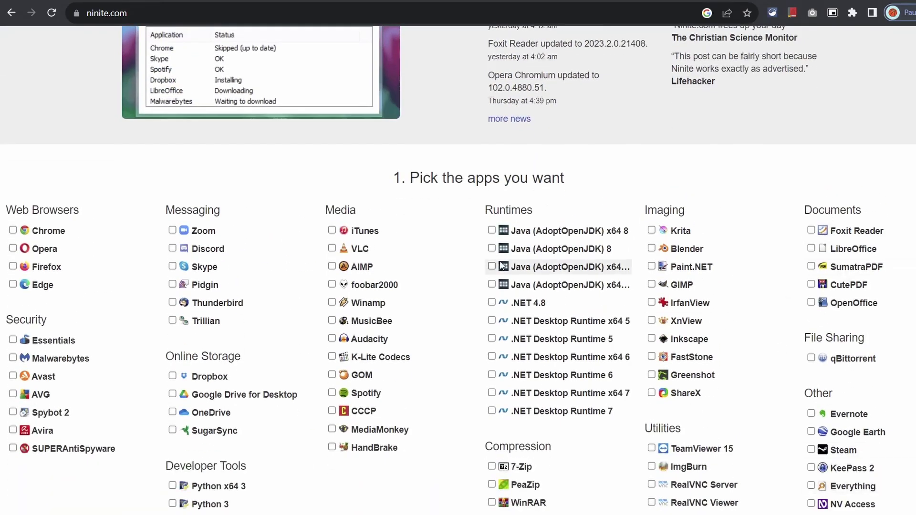
{"action": "scroll", "coordinate": [256, 243], "scroll_direction": "up", "scroll_amount": 4}
{"action": "left_click_drag", "start_coordinate": [123, 87], "coordinate": [318, 89]}
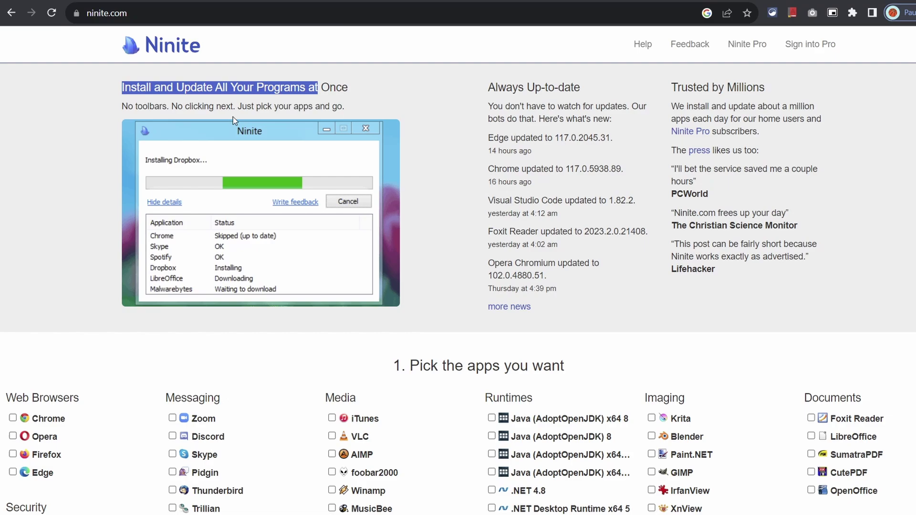
{"action": "left_click", "coordinate": [246, 110]}
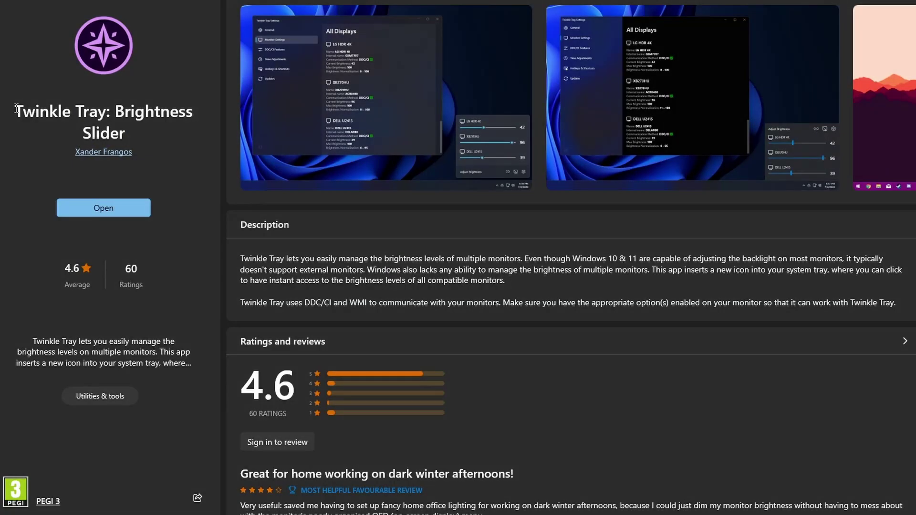
- Set both Display 1 and HP L2045w brightness to 100 in Twinkle Tray
{"action": "left_click_drag", "start_coordinate": [14, 111], "coordinate": [204, 138]}
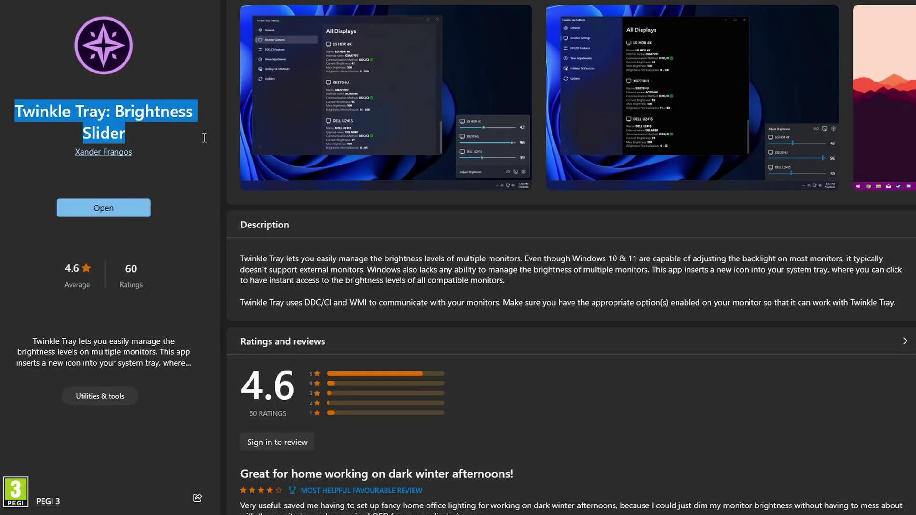
{"action": "left_click", "coordinate": [98, 84]}
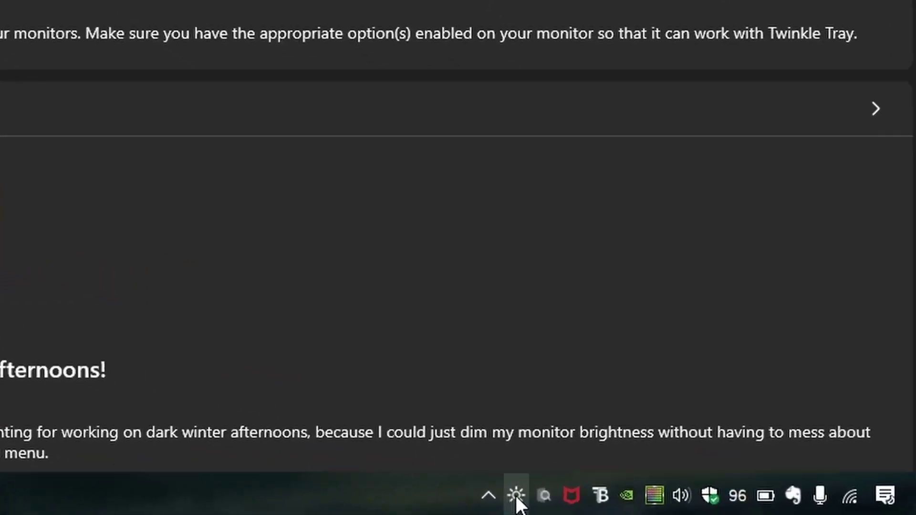
{"action": "left_click", "coordinate": [505, 496]}
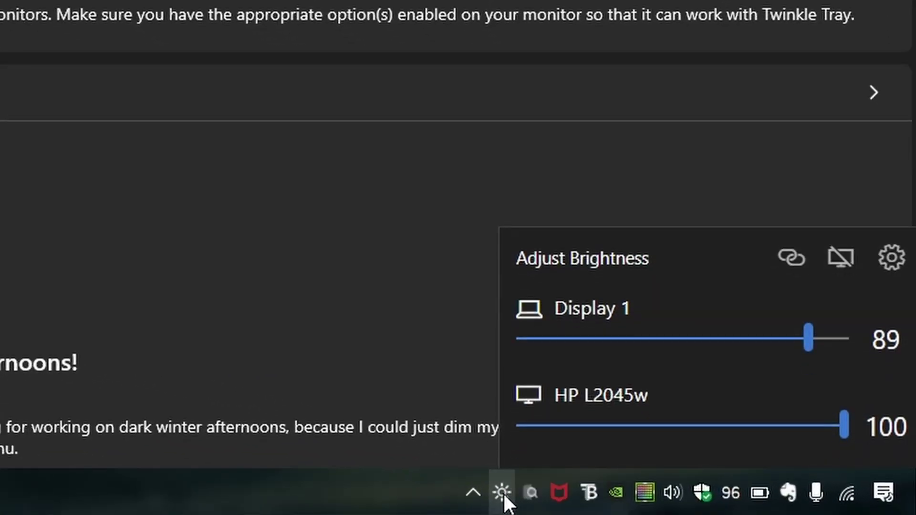
{"action": "left_click_drag", "start_coordinate": [597, 340], "coordinate": [844, 337]}
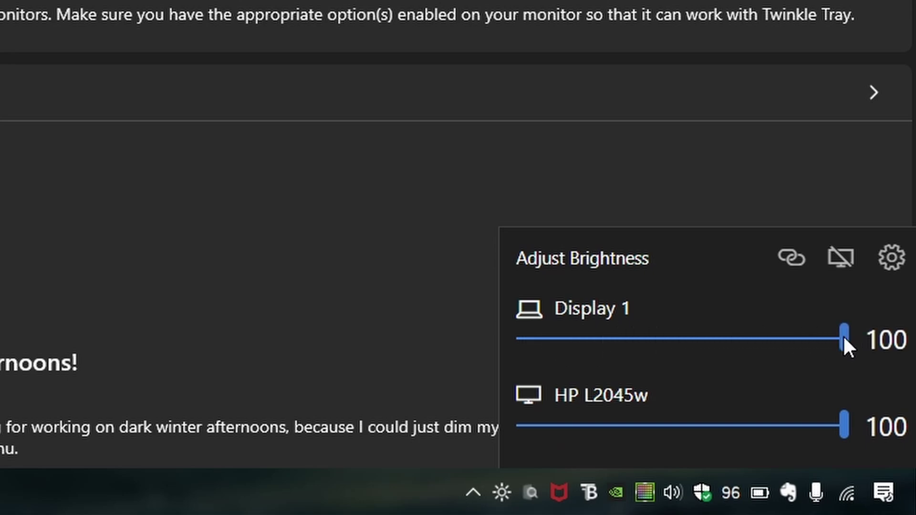
{"action": "left_click_drag", "start_coordinate": [748, 424], "coordinate": [872, 422]}
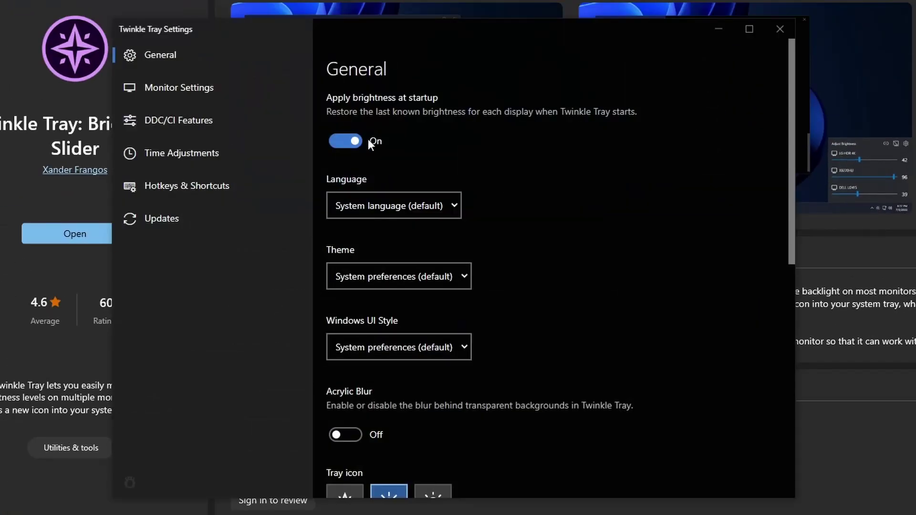
- Browse General, Monitor Settings, DDC/CI Features, Time Adjustments, Hotkeys & Shortcuts, then Updates
{"action": "scroll", "coordinate": [424, 206], "scroll_direction": "down", "scroll_amount": 10}
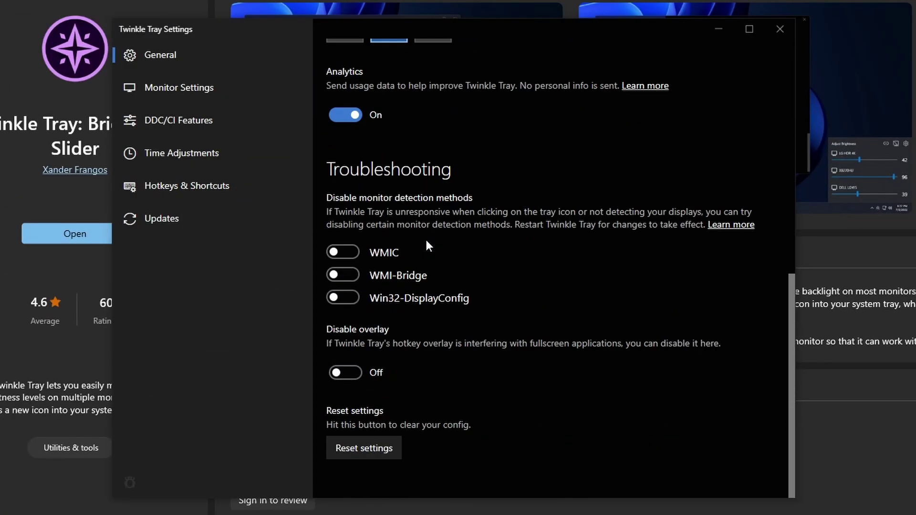
{"action": "scroll", "coordinate": [386, 248], "scroll_direction": "up", "scroll_amount": 2}
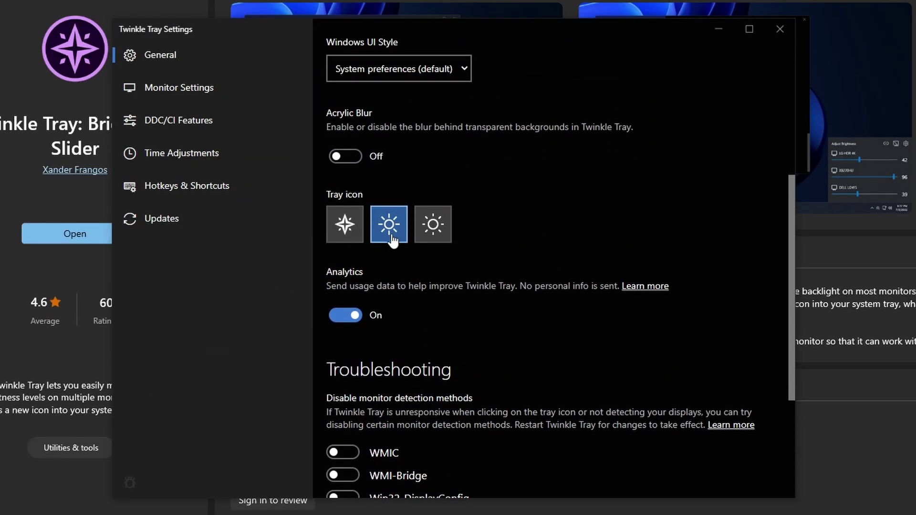
{"action": "left_click", "coordinate": [182, 96]}
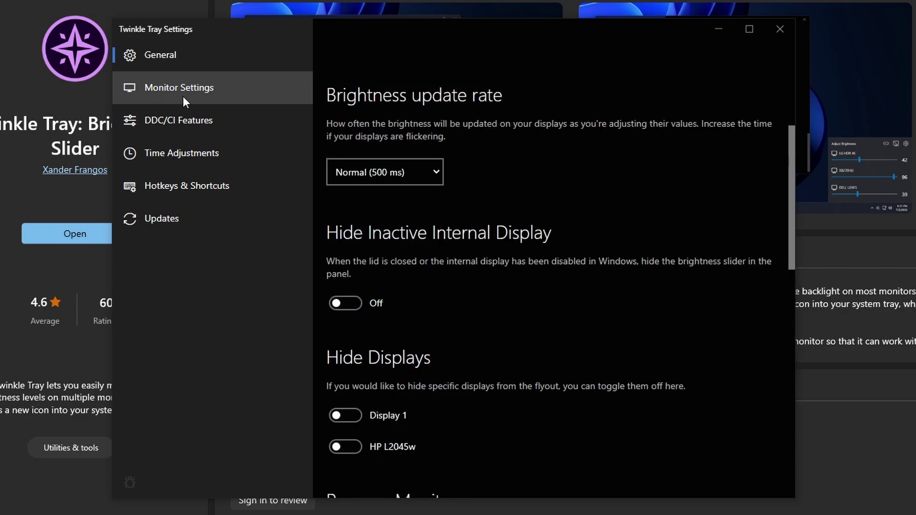
{"action": "left_click", "coordinate": [213, 125]}
{"action": "left_click", "coordinate": [217, 160]}
{"action": "left_click", "coordinate": [219, 190]}
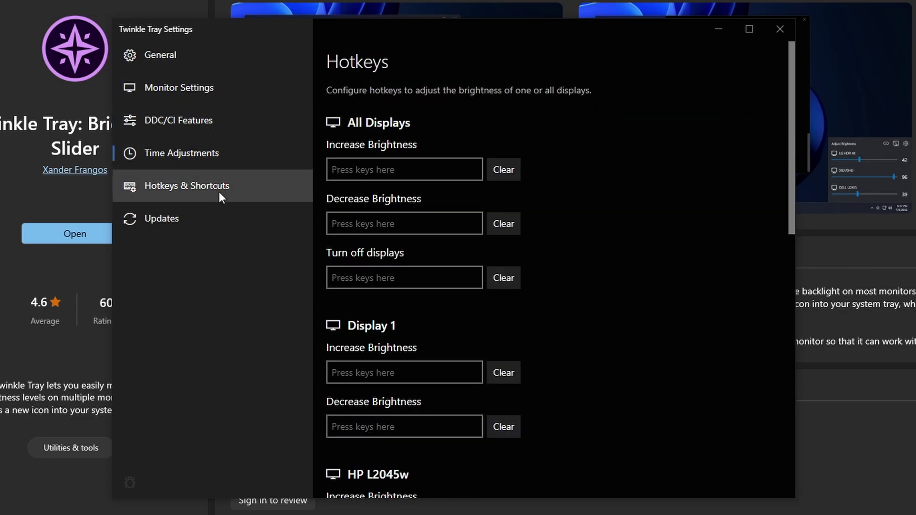
{"action": "left_click", "coordinate": [220, 219]}
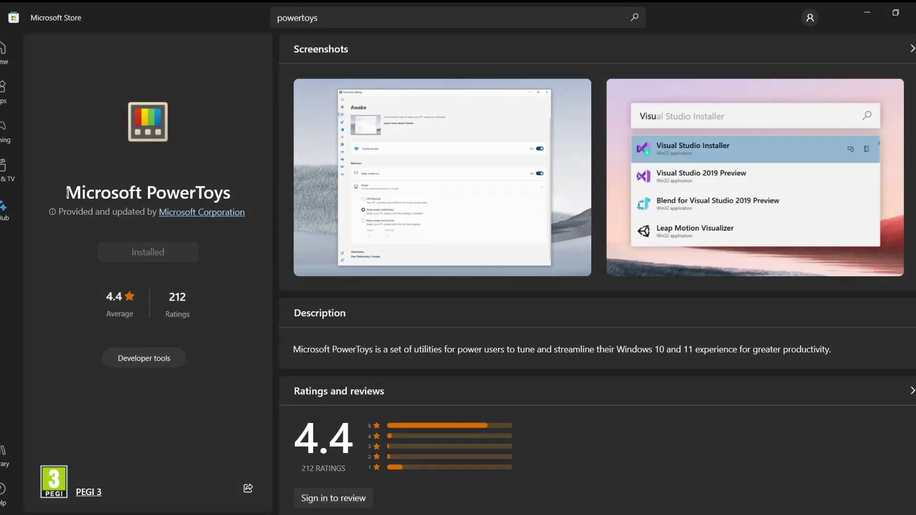
- Pin the PowerToys Settings window always on top with Win+Ctrl+T
{"action": "left_click_drag", "start_coordinate": [65, 193], "coordinate": [233, 194]}
{"action": "left_click", "coordinate": [154, 163]}
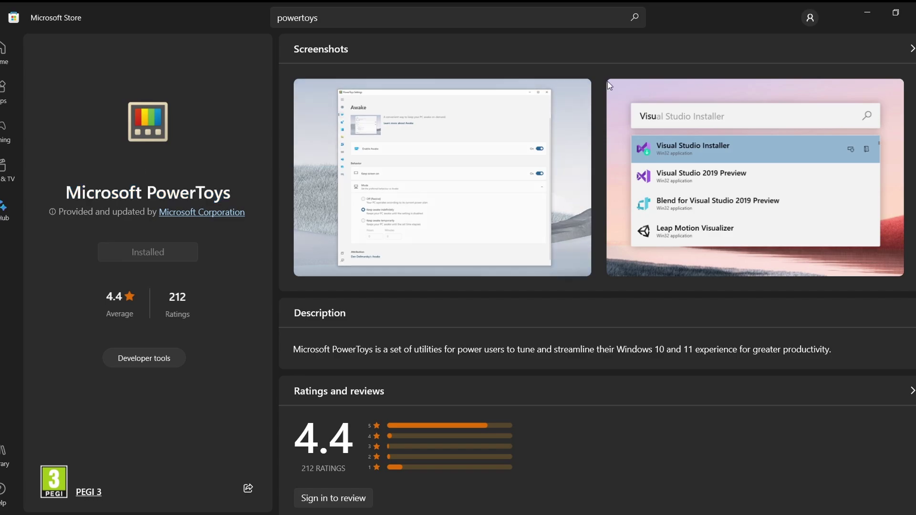
{"action": "left_click", "coordinate": [895, 13]}
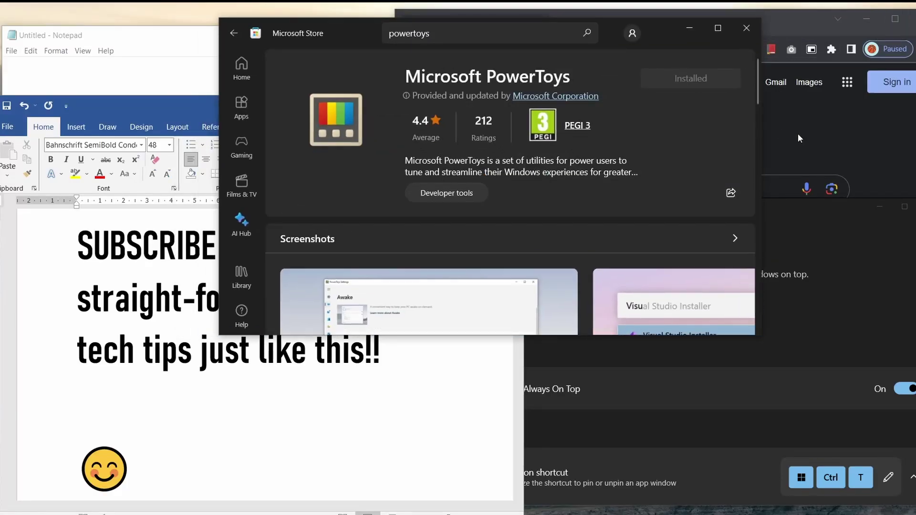
{"action": "left_click", "coordinate": [800, 138]}
{"action": "left_click", "coordinate": [678, 435]}
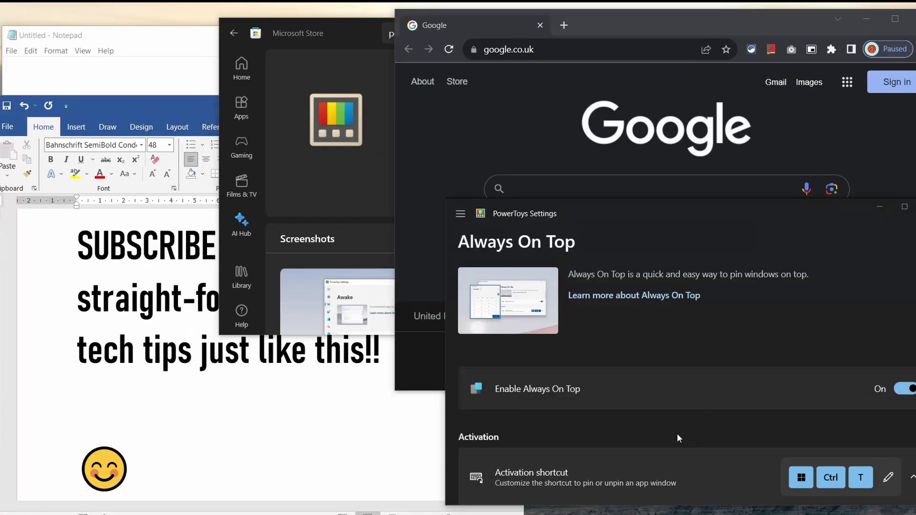
{"action": "left_click", "coordinate": [355, 436]}
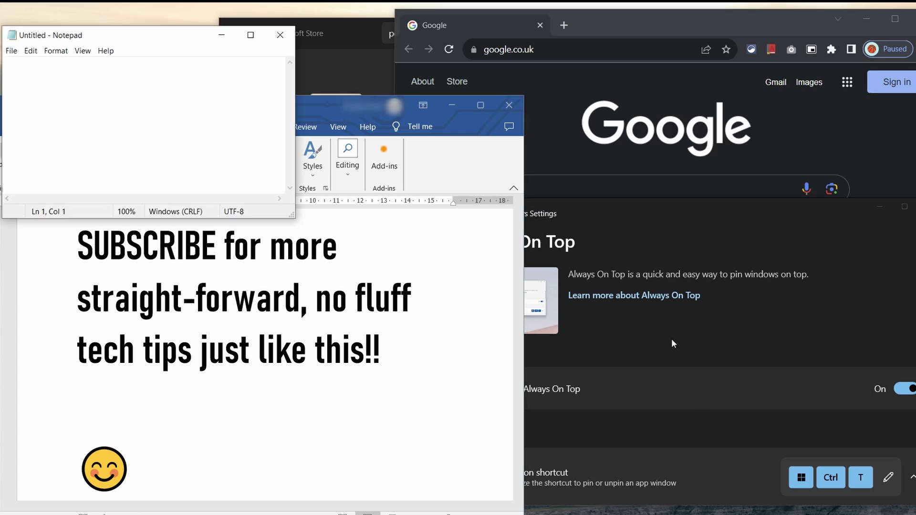
{"action": "left_click", "coordinate": [698, 369]}
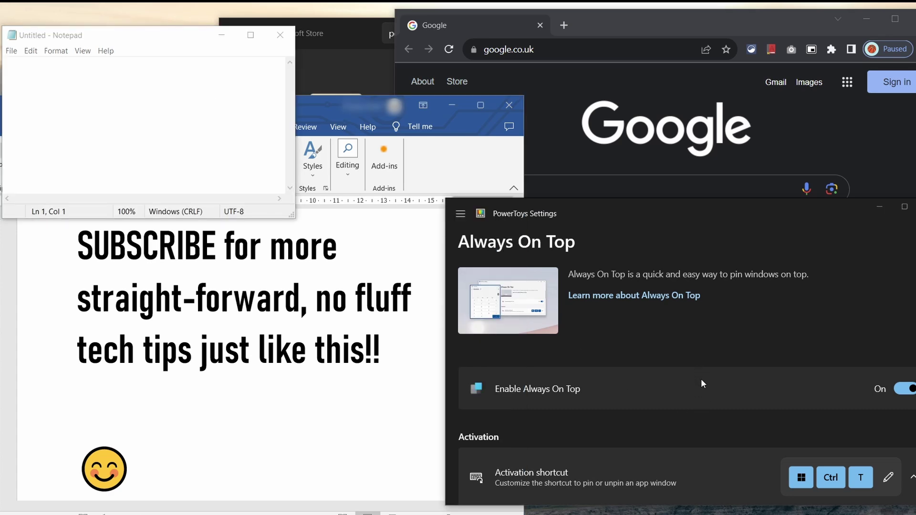
{"action": "key", "text": "super+ctrl+t"}
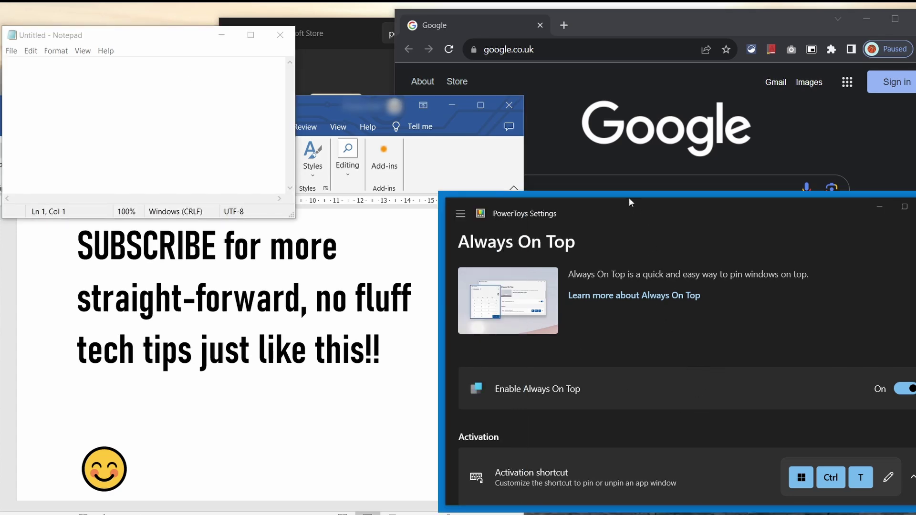
- Pin the Notepad window always on top with Win+Ctrl+T
{"action": "left_click", "coordinate": [361, 267]}
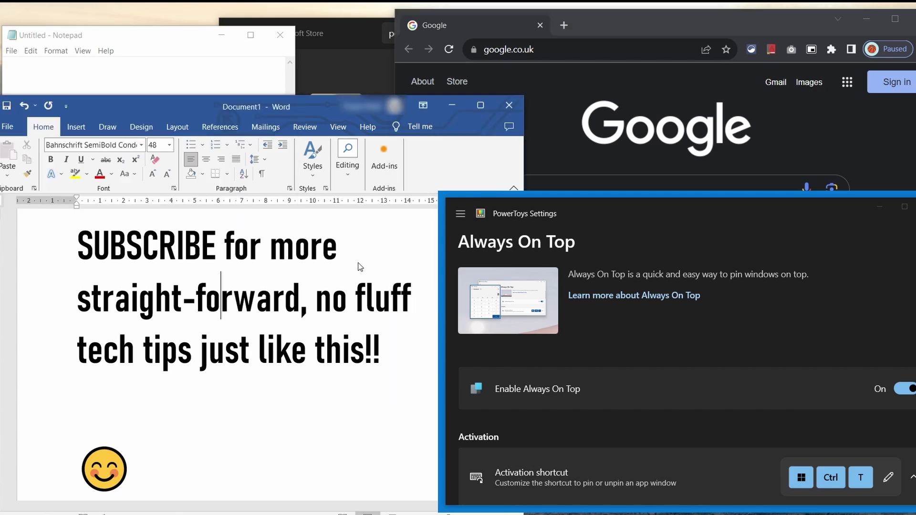
{"action": "left_click", "coordinate": [201, 93]}
{"action": "left_click", "coordinate": [364, 83]}
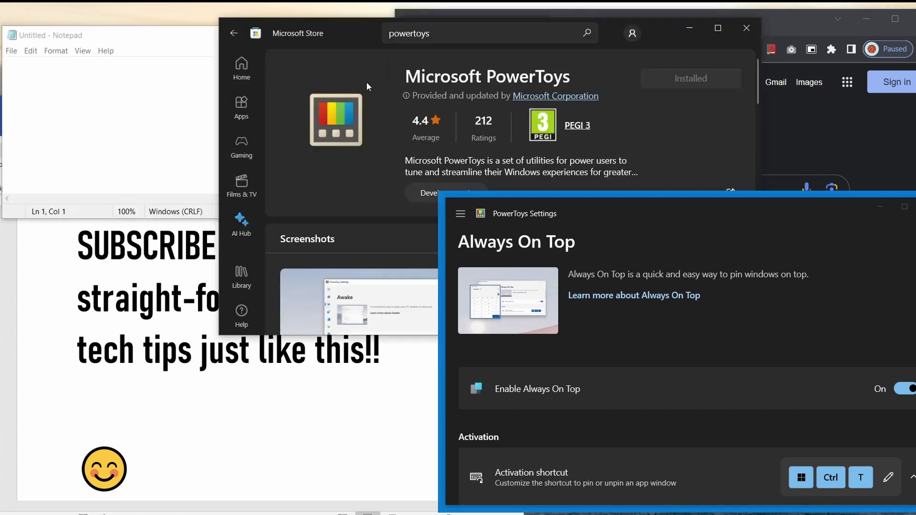
{"action": "left_click", "coordinate": [814, 139]}
{"action": "left_click", "coordinate": [160, 127]}
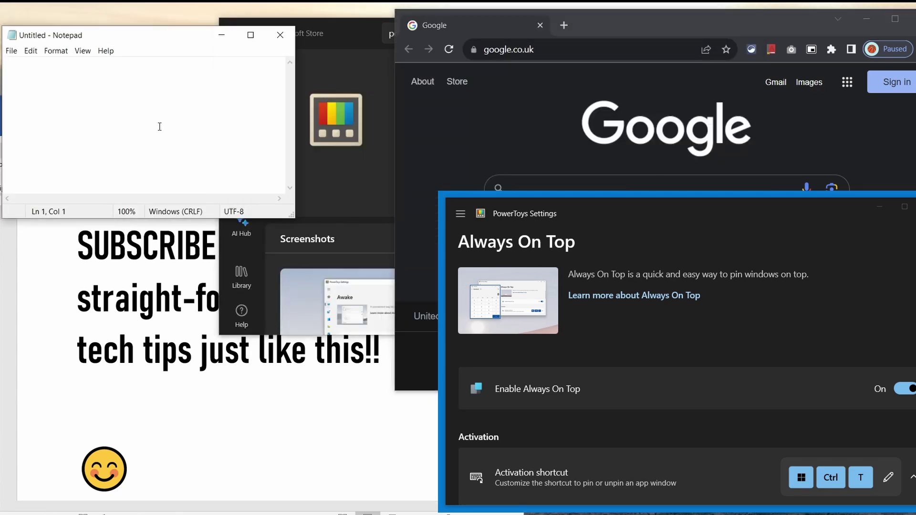
{"action": "key", "text": "super+ctrl+t"}
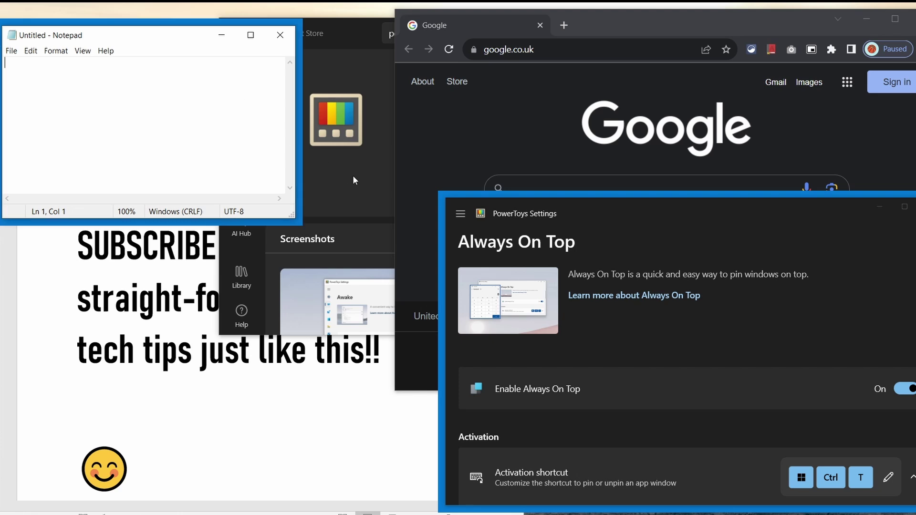
- Switch between Store, Chrome and Word to confirm both pinned windows stay on top
{"action": "left_click", "coordinate": [354, 174]}
{"action": "left_click", "coordinate": [811, 141]}
{"action": "left_click", "coordinate": [375, 436]}
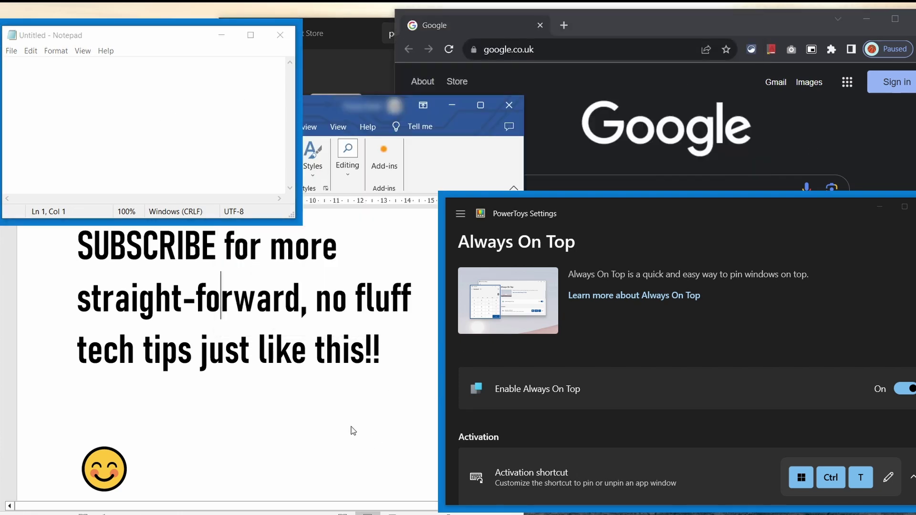
{"action": "left_click", "coordinate": [539, 134]}
{"action": "left_click", "coordinate": [364, 72]}
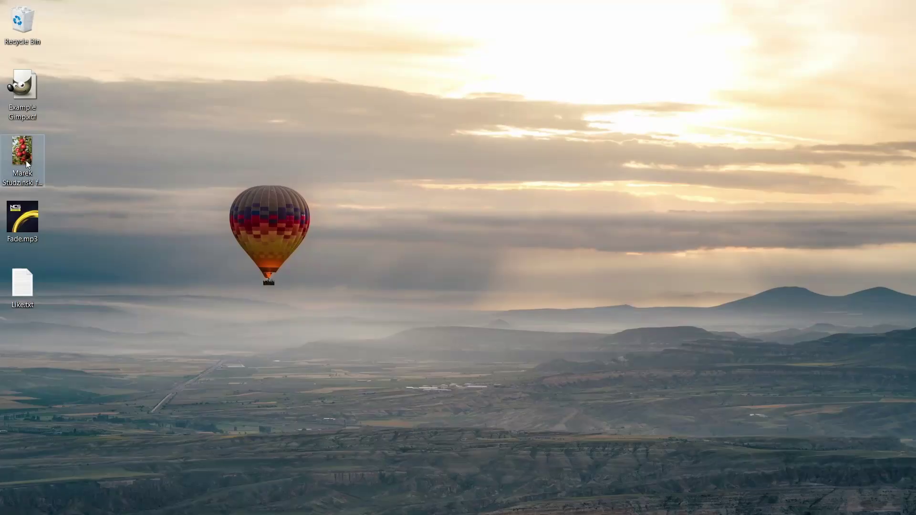
- Preview the apple photo with QuickLook using Space, then close the preview
{"action": "left_click_drag", "start_coordinate": [77, 85], "coordinate": [32, 293]}
{"action": "left_click", "coordinate": [100, 220]}
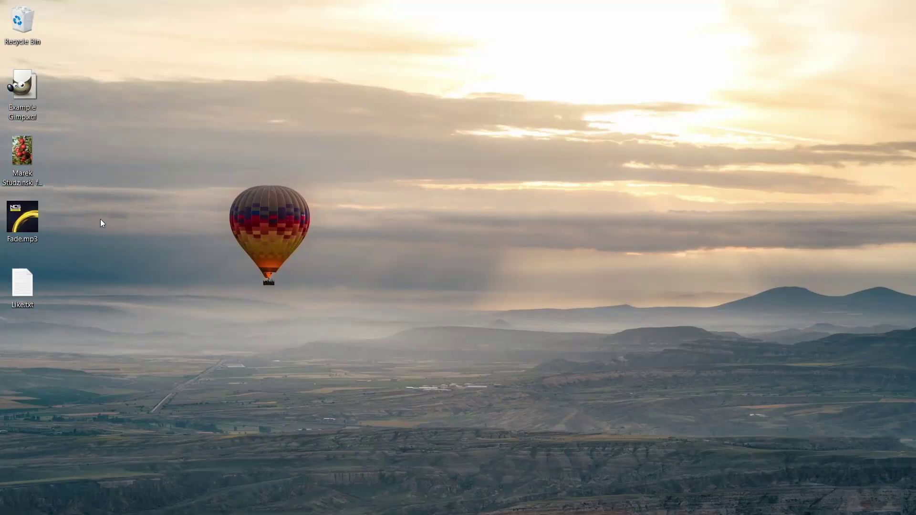
{"action": "left_click", "coordinate": [27, 160]}
{"action": "key", "text": "space"}
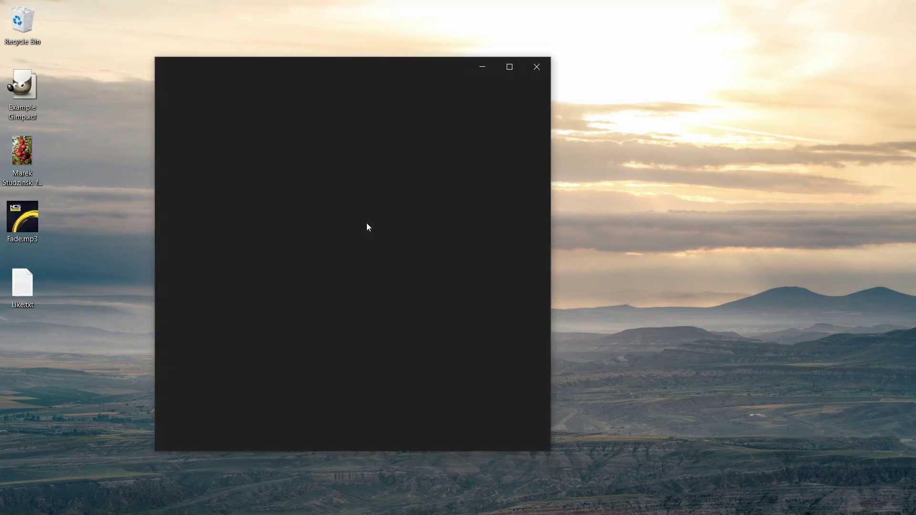
{"action": "left_click", "coordinate": [536, 68]}
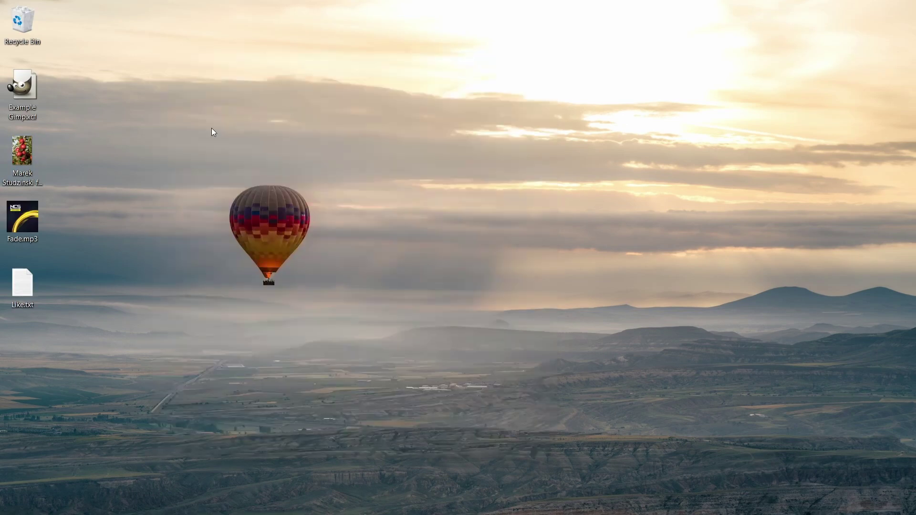
- Reopen the photo preview and step through Fade.mp3 and Like.txt with arrow keys, back to the photo
{"action": "left_click", "coordinate": [35, 154]}
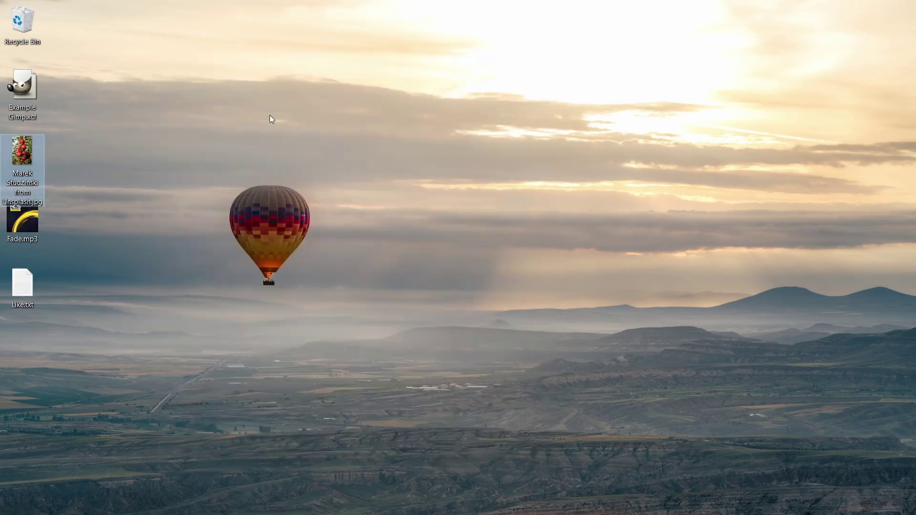
{"action": "key", "text": "space"}
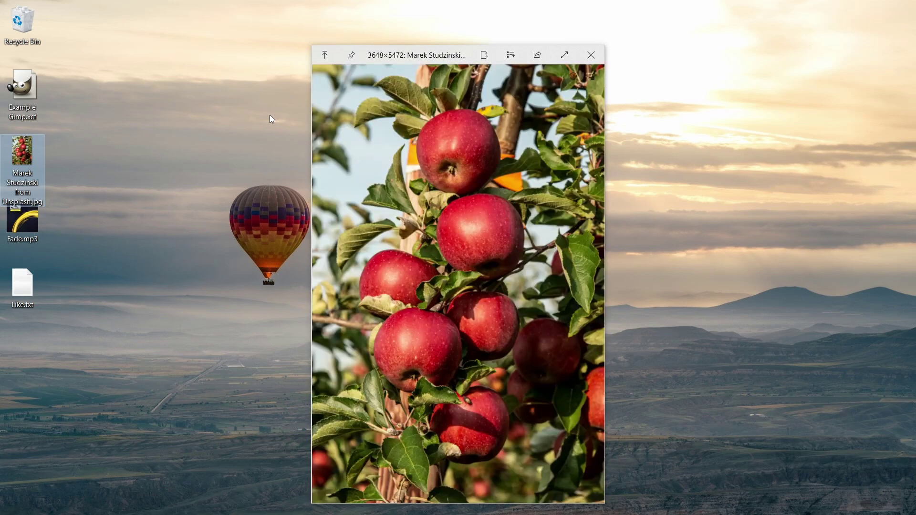
{"action": "key", "text": "Down"}
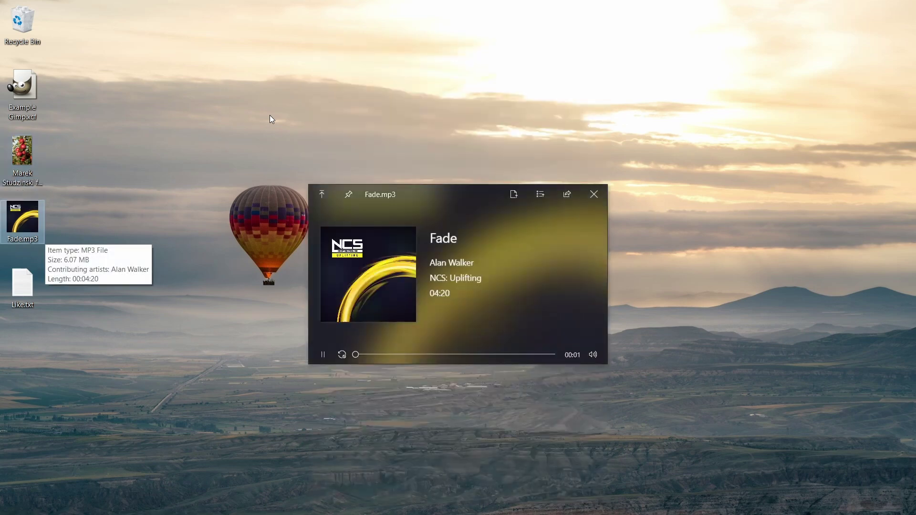
{"action": "key", "text": "Down"}
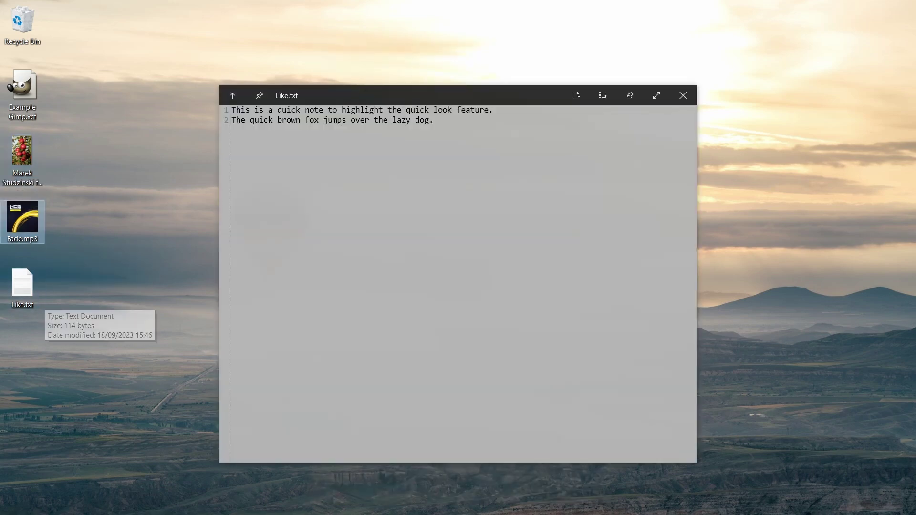
{"action": "key", "text": "Up"}
{"action": "key", "text": "Up"}
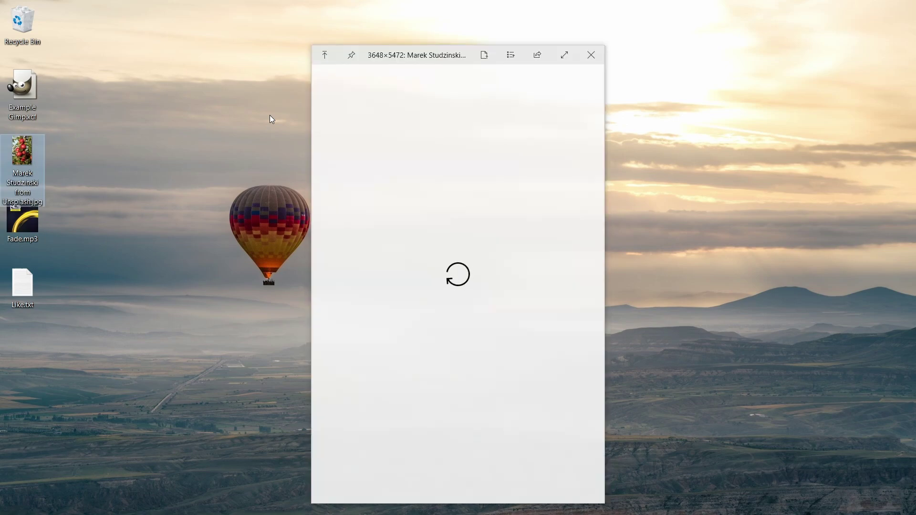
{"action": "key", "text": "Up"}
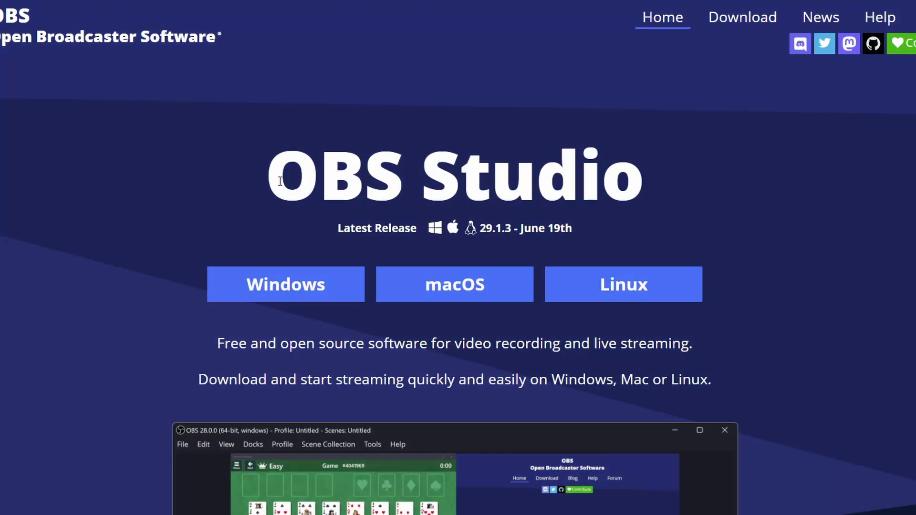
- Highlight the OBS Studio heading and video-recording tagline on obsproject.com
{"action": "left_click_drag", "start_coordinate": [270, 178], "coordinate": [646, 189]}
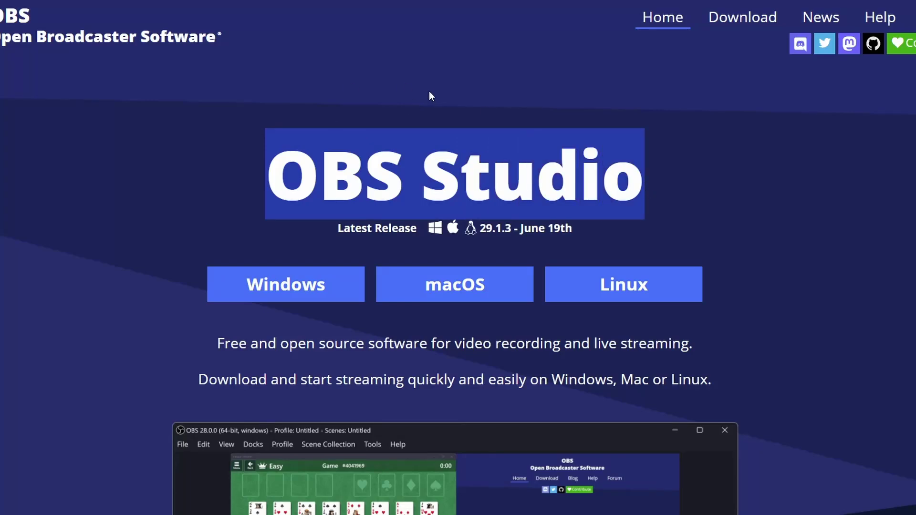
{"action": "left_click", "coordinate": [272, 188]}
{"action": "left_click_drag", "start_coordinate": [219, 343], "coordinate": [695, 344]}
{"action": "left_click", "coordinate": [477, 349]}
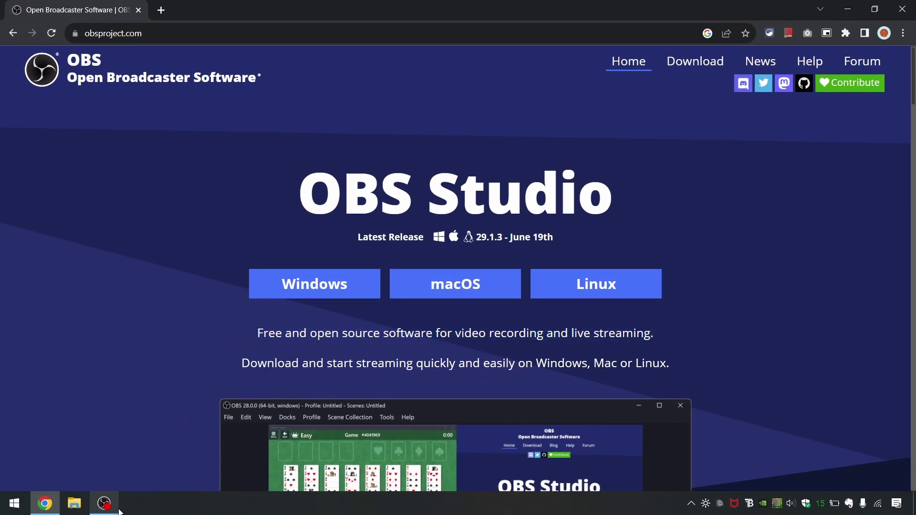
- Bring OBS Studio forward and browse its File, Tools and Help menus
{"action": "left_click", "coordinate": [104, 503]}
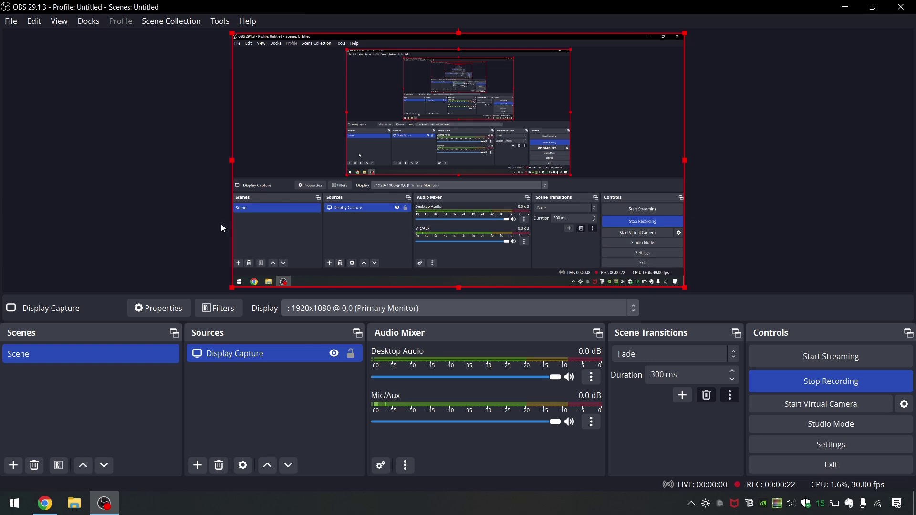
{"action": "left_click", "coordinate": [11, 21]}
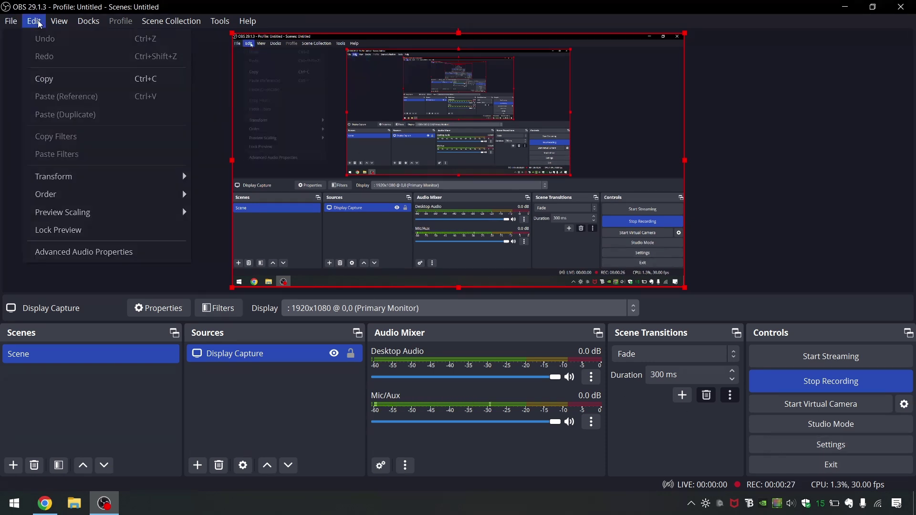
{"action": "mouse_move", "coordinate": [86, 27]}
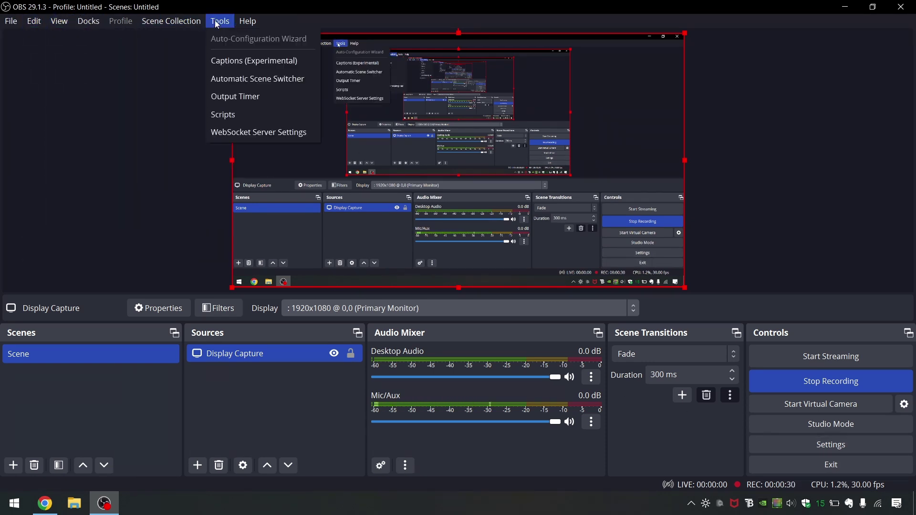
{"action": "left_click", "coordinate": [252, 22]}
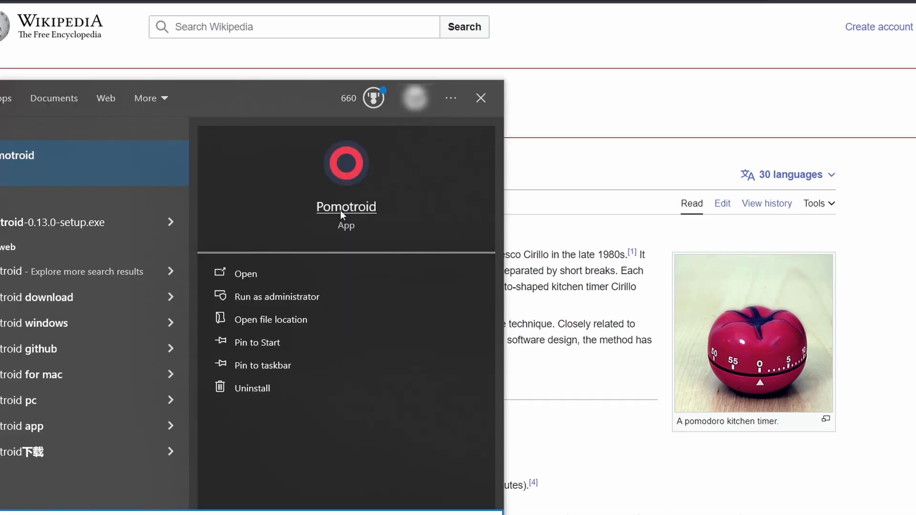
- Launch Pomotroid, start the 25-minute focus timer, and look over its timer and general settings
{"action": "left_click", "coordinate": [342, 210]}
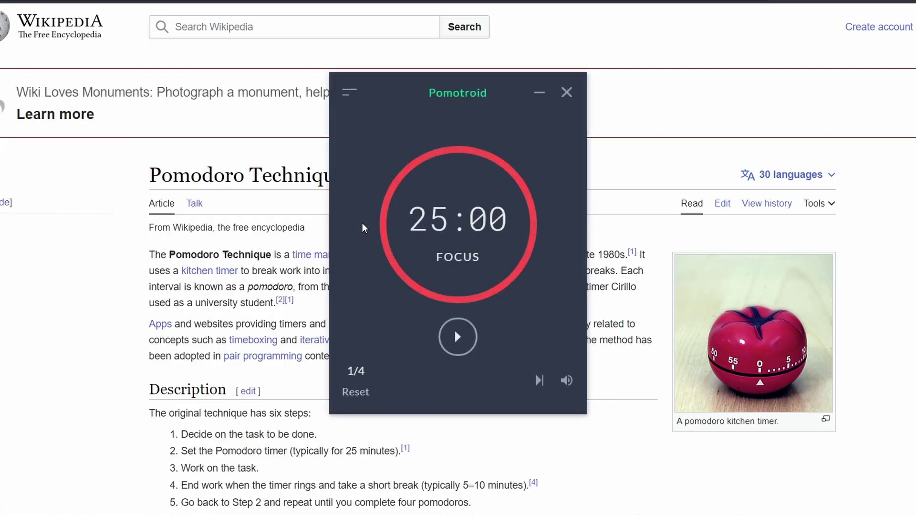
{"action": "left_click", "coordinate": [459, 335]}
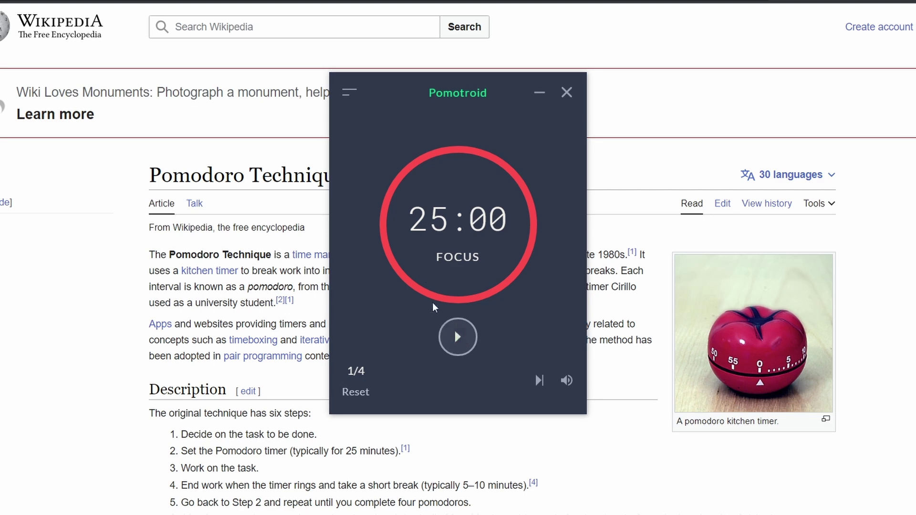
{"action": "left_click", "coordinate": [349, 93]}
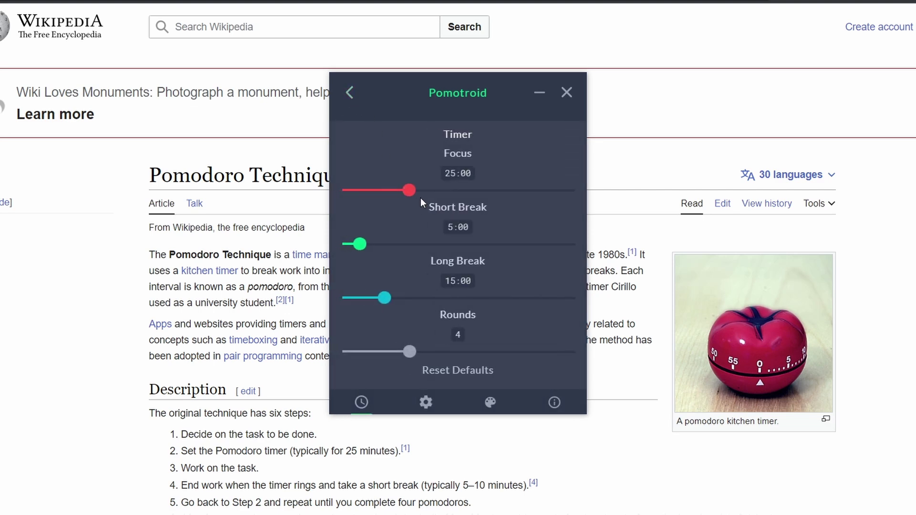
{"action": "left_click", "coordinate": [428, 402]}
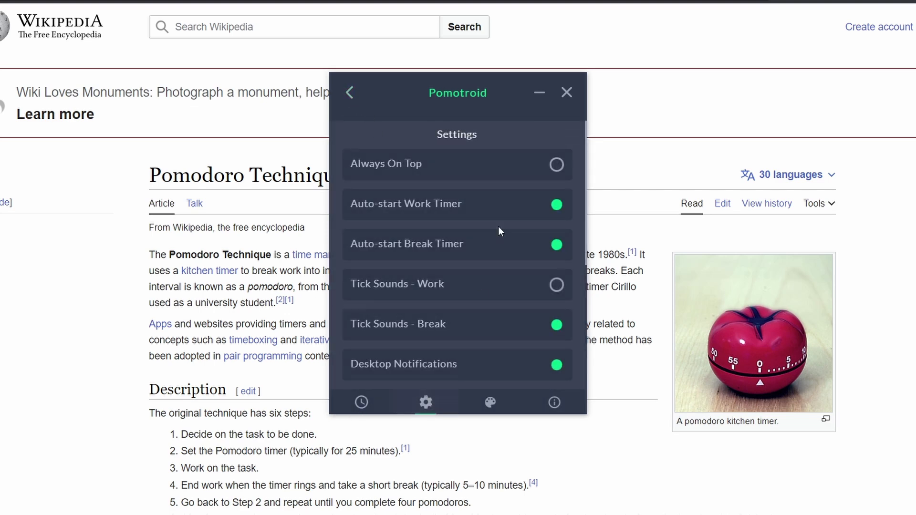
{"action": "scroll", "coordinate": [492, 331], "scroll_direction": "down", "scroll_amount": 5}
{"action": "scroll", "coordinate": [488, 337], "scroll_direction": "up", "scroll_amount": 5}
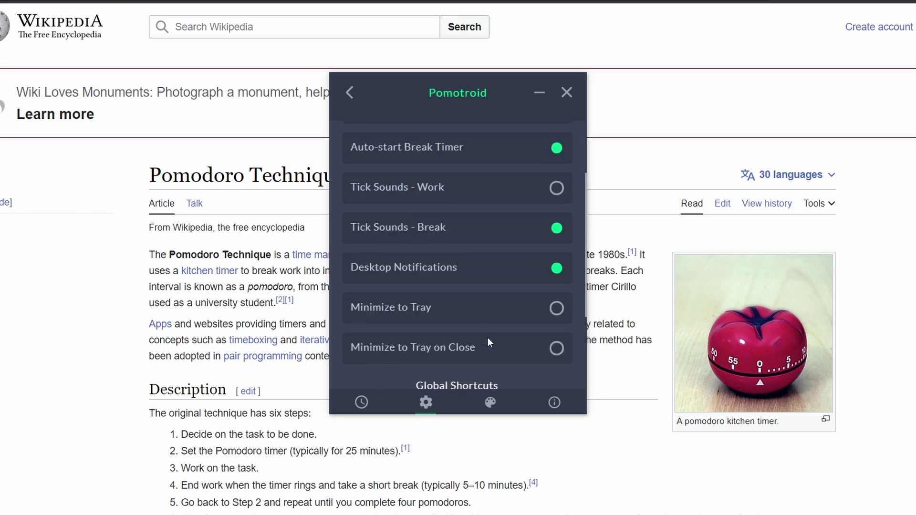
- Browse the colour themes and About page, then return to the running focus timer
{"action": "left_click", "coordinate": [495, 395]}
{"action": "scroll", "coordinate": [437, 190], "scroll_direction": "down", "scroll_amount": 10}
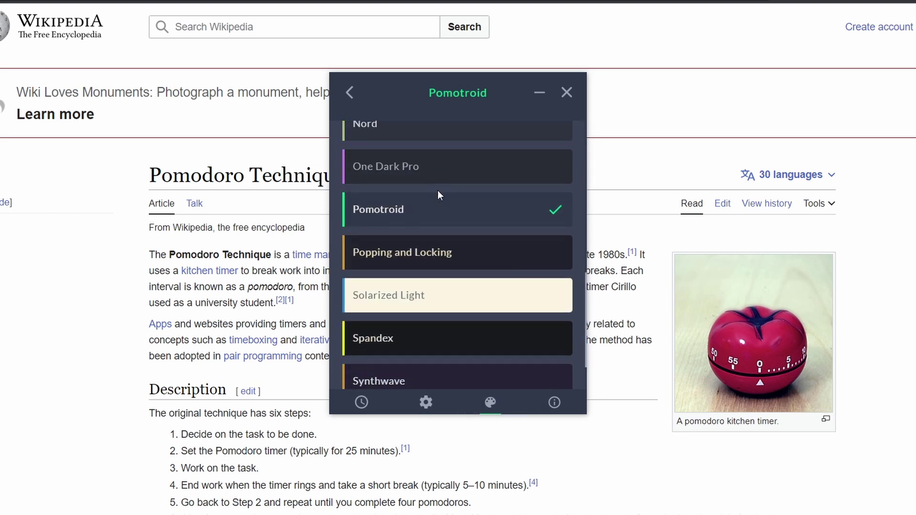
{"action": "scroll", "coordinate": [460, 242], "scroll_direction": "up", "scroll_amount": 10}
{"action": "left_click", "coordinate": [554, 402]}
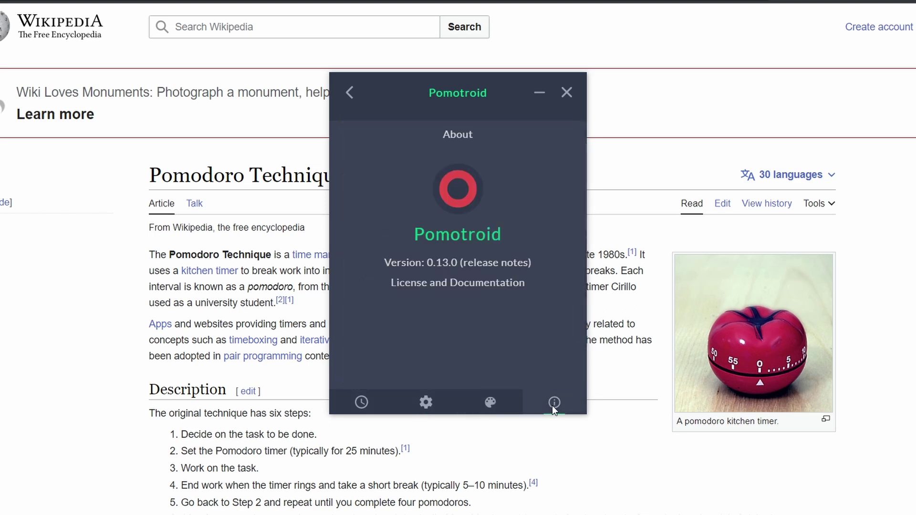
{"action": "left_click", "coordinate": [351, 92]}
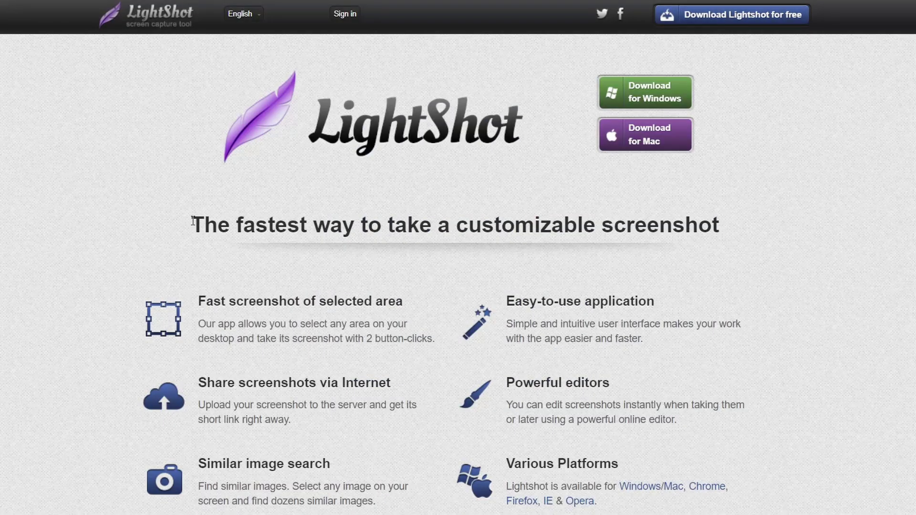
- Highlight each app name: LightShot, Battery Percentage Icon, aText, EarTrumpet, Twinkle Tray, PowerToys, QuickLook
{"action": "left_click_drag", "start_coordinate": [192, 225], "coordinate": [731, 221]}
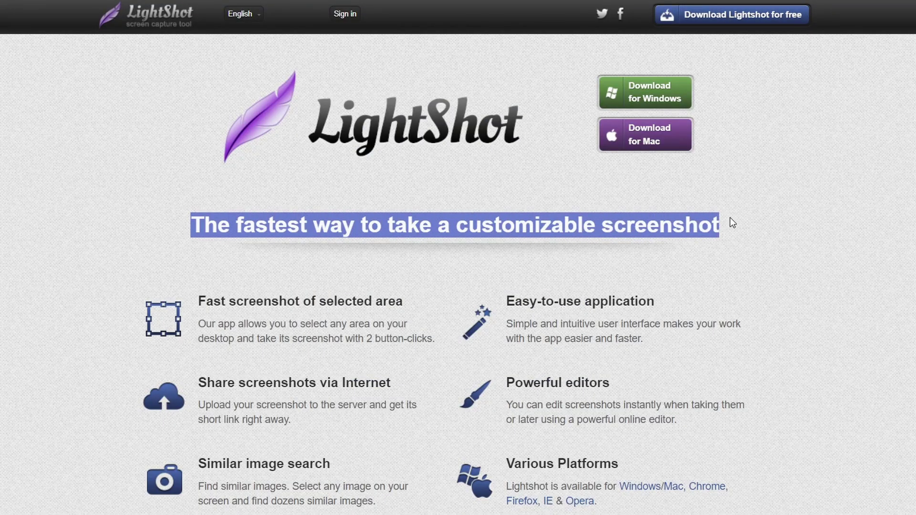
{"action": "left_click_drag", "start_coordinate": [20, 145], "coordinate": [246, 147]}
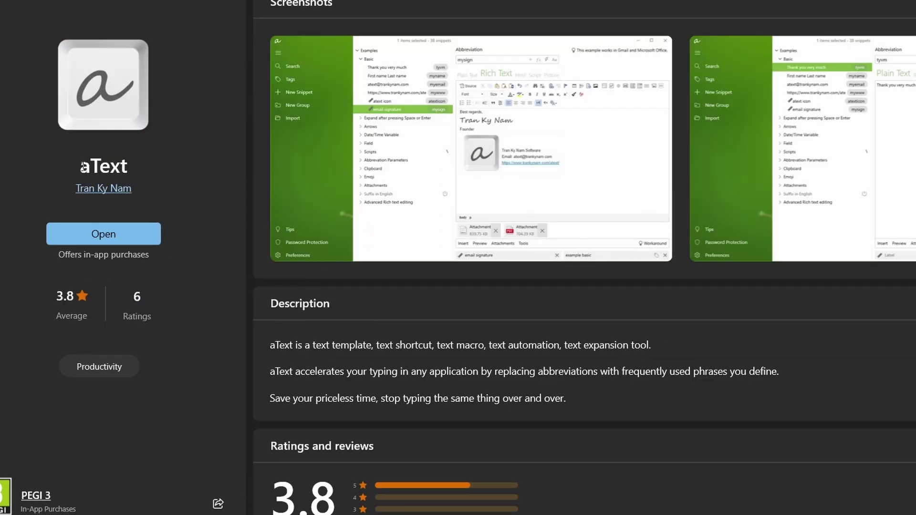
{"action": "left_click_drag", "start_coordinate": [80, 166], "coordinate": [137, 164]}
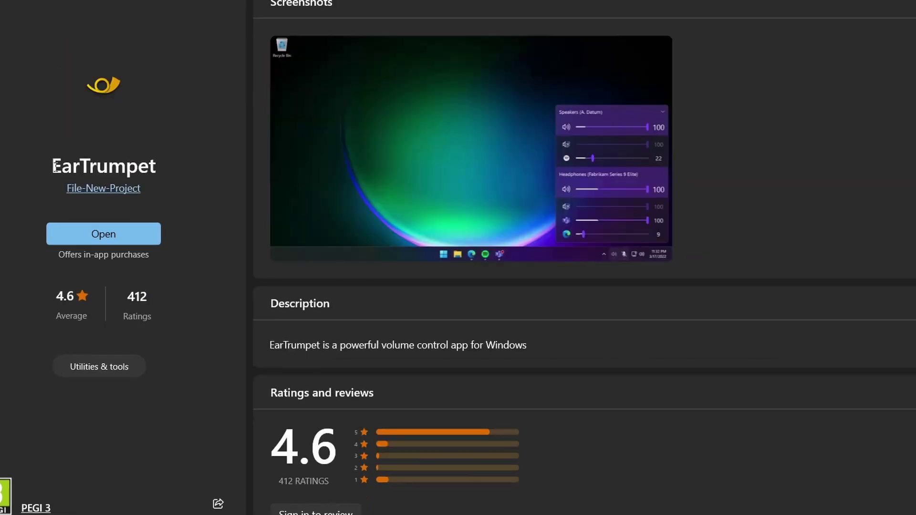
{"action": "left_click_drag", "start_coordinate": [51, 166], "coordinate": [164, 164]}
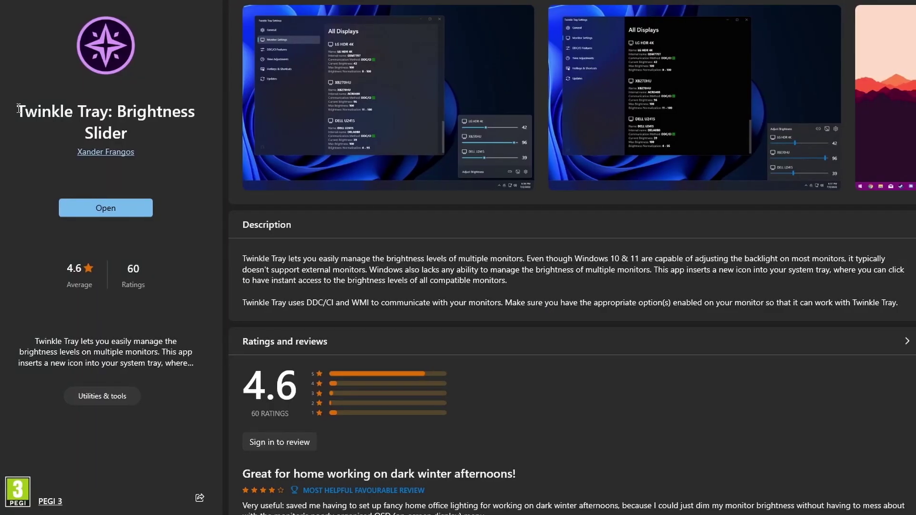
{"action": "left_click_drag", "start_coordinate": [17, 112], "coordinate": [204, 138]}
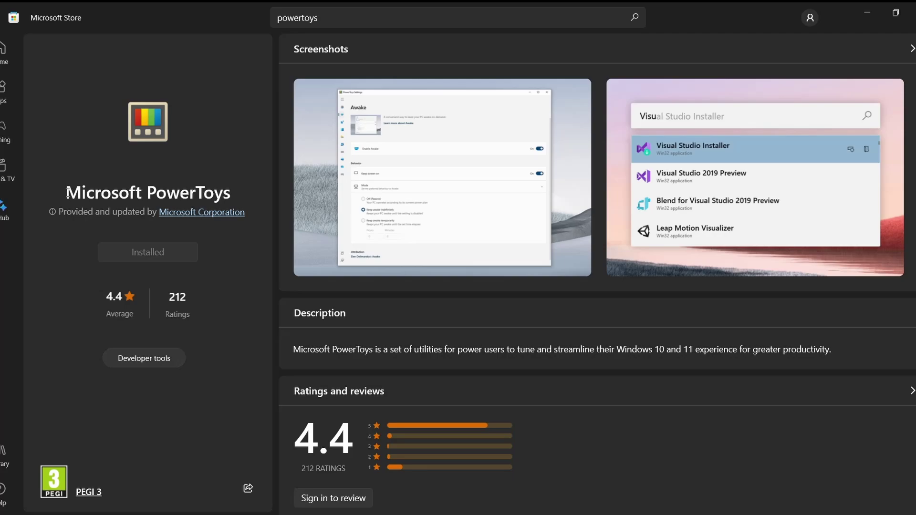
{"action": "left_click_drag", "start_coordinate": [67, 193], "coordinate": [232, 195]}
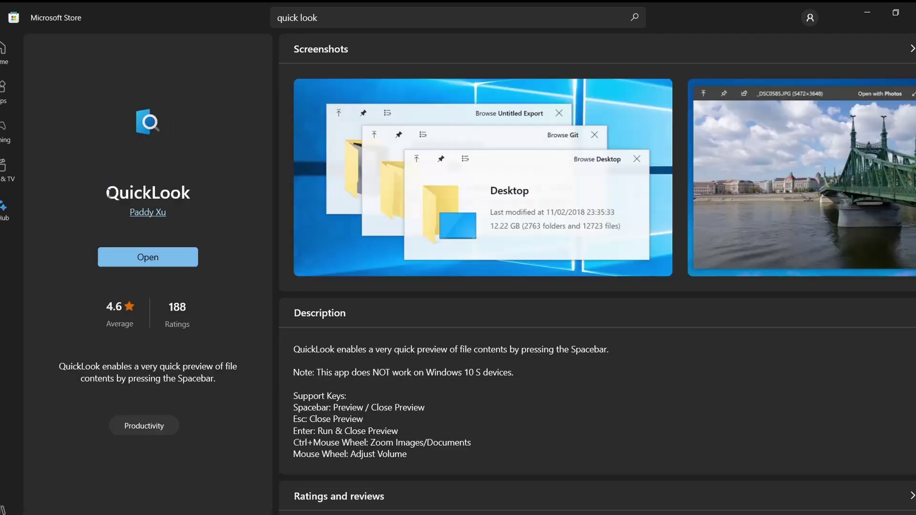
{"action": "left_click_drag", "start_coordinate": [105, 190], "coordinate": [197, 193]}
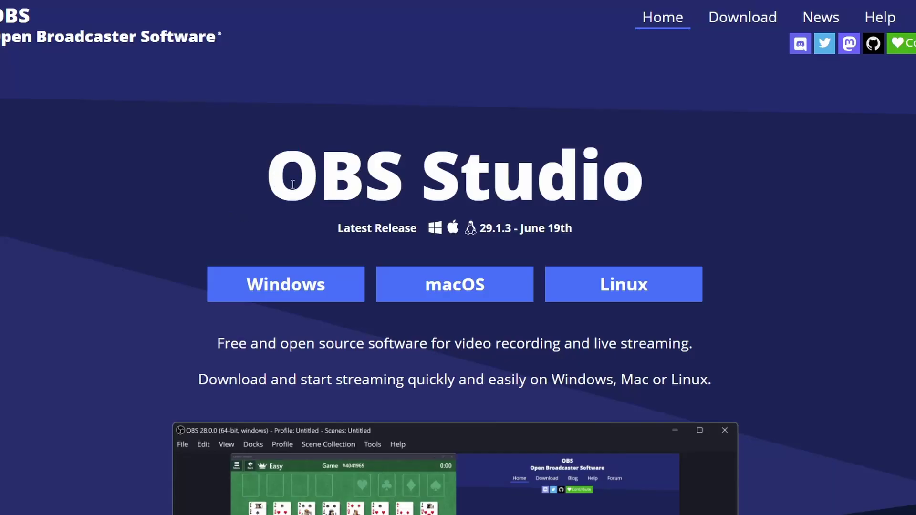